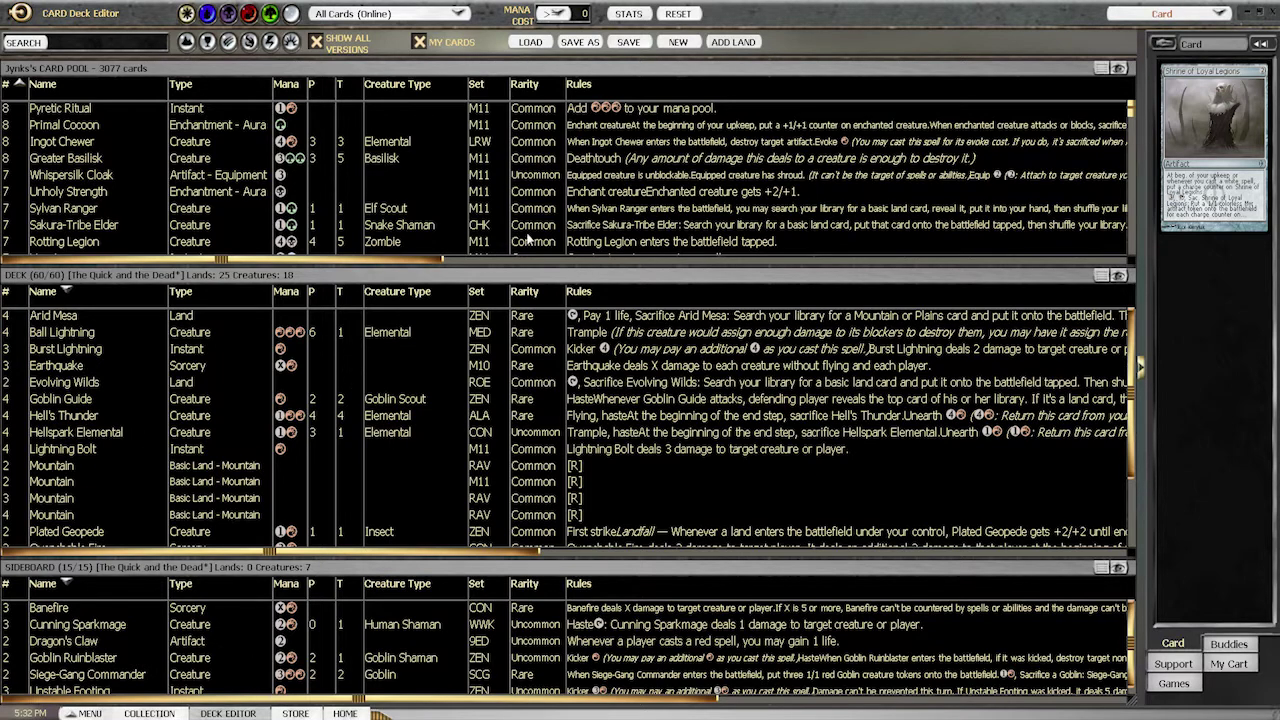
Start loading a different deck, continuing without saving the current one.
click(524, 44)
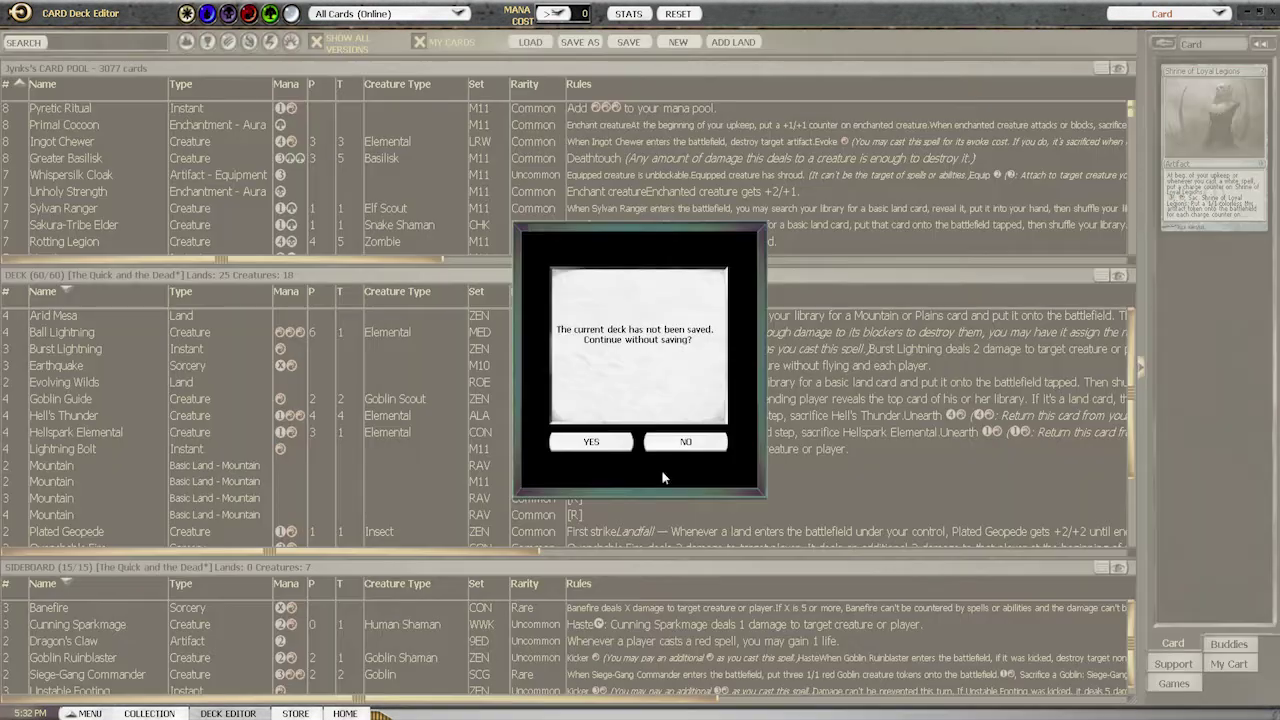
click(672, 449)
click(528, 44)
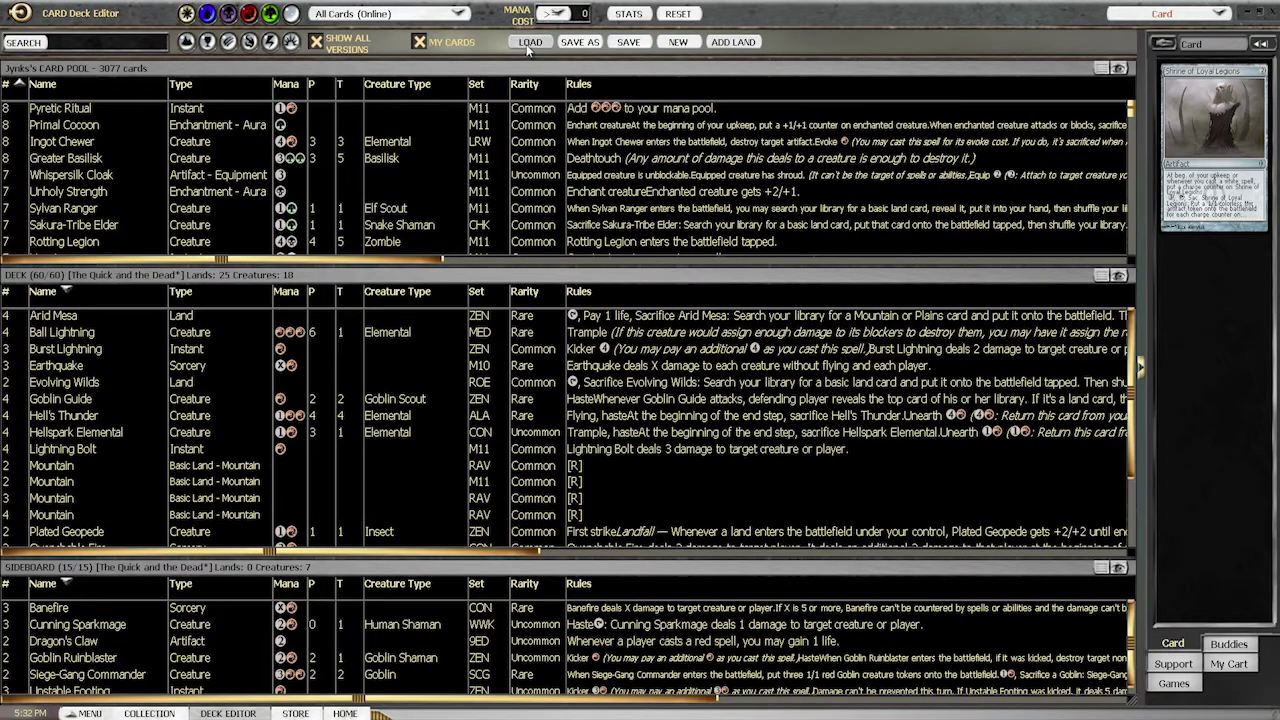
click(591, 441)
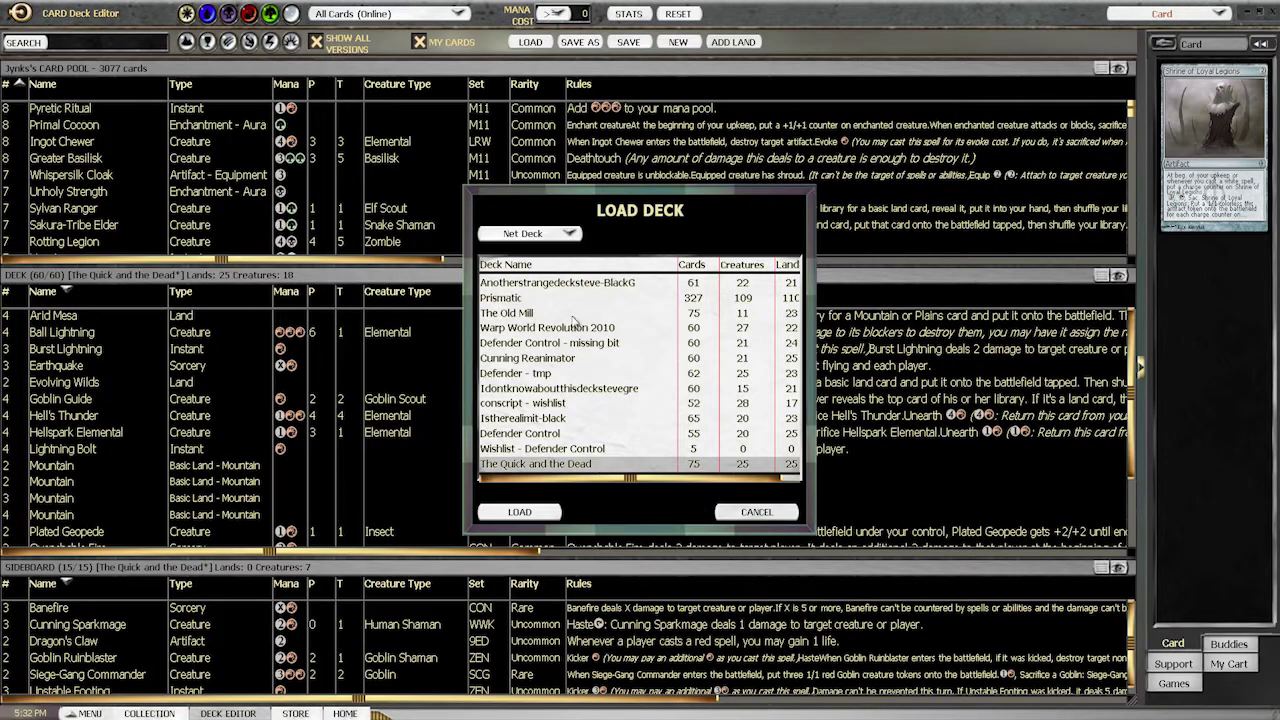
Switch the deck source to Local Deck and open the Look In list of places.
click(569, 236)
click(532, 268)
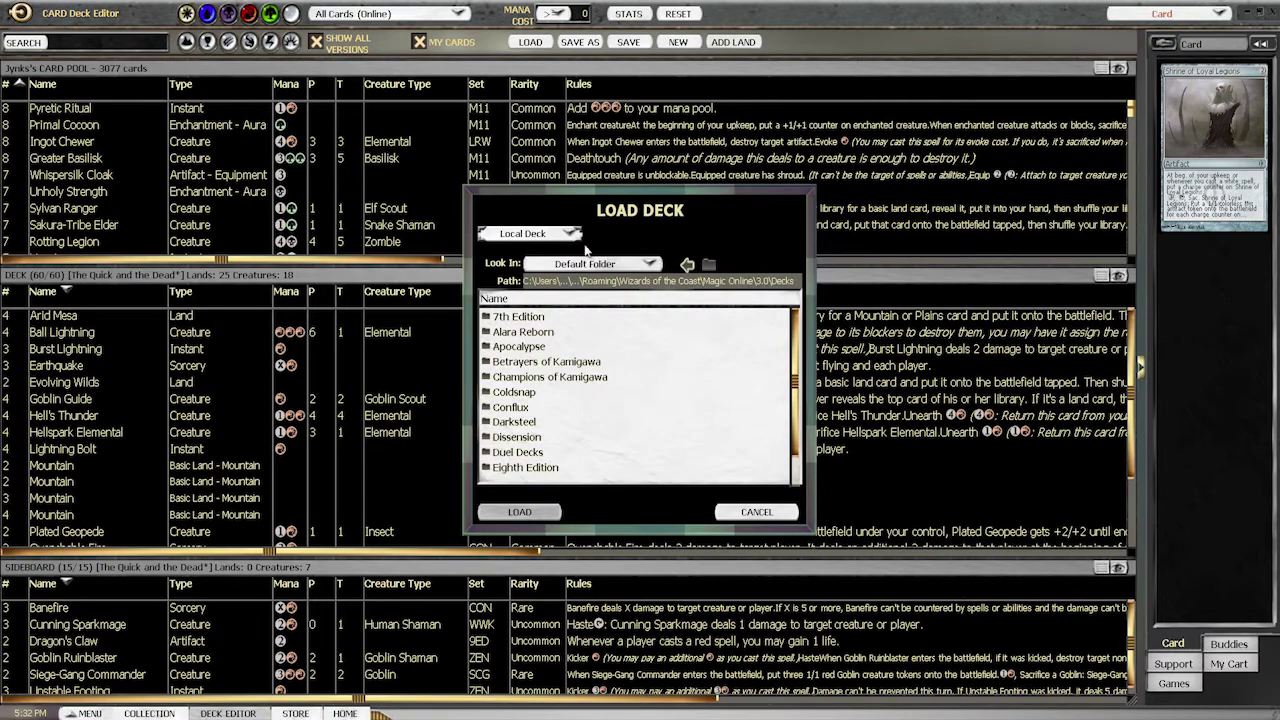
click(567, 232)
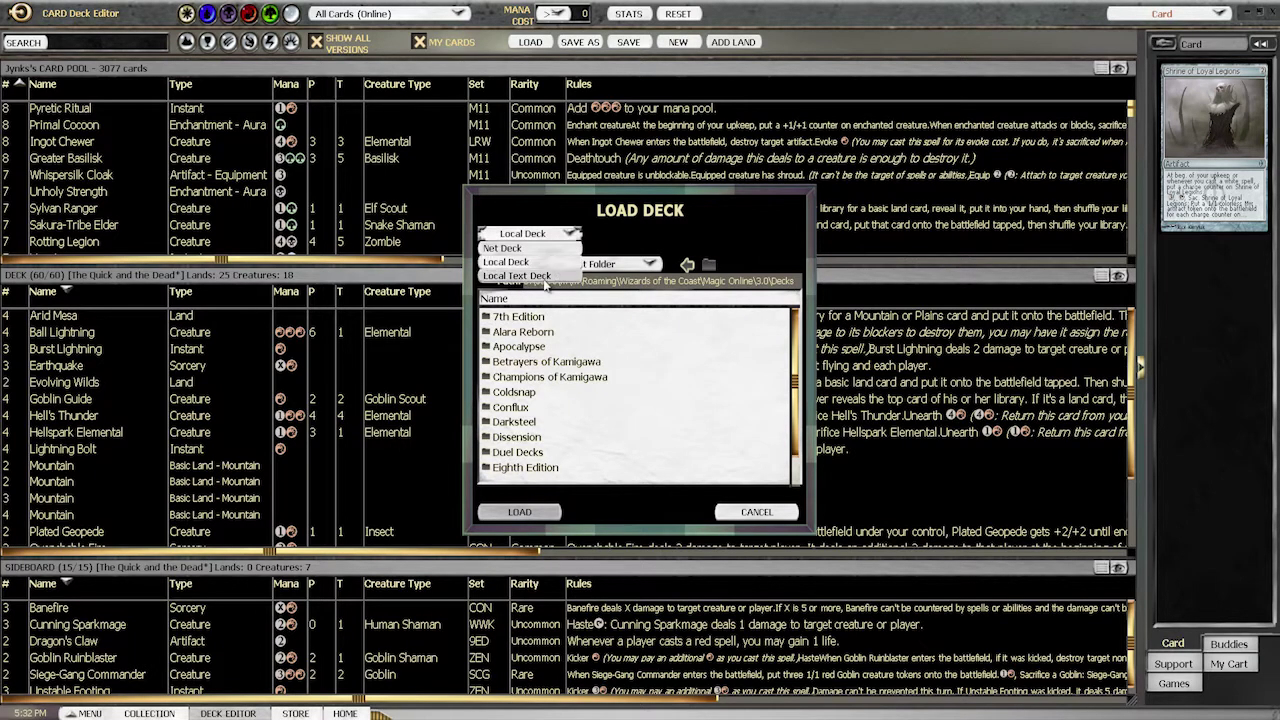
click(652, 264)
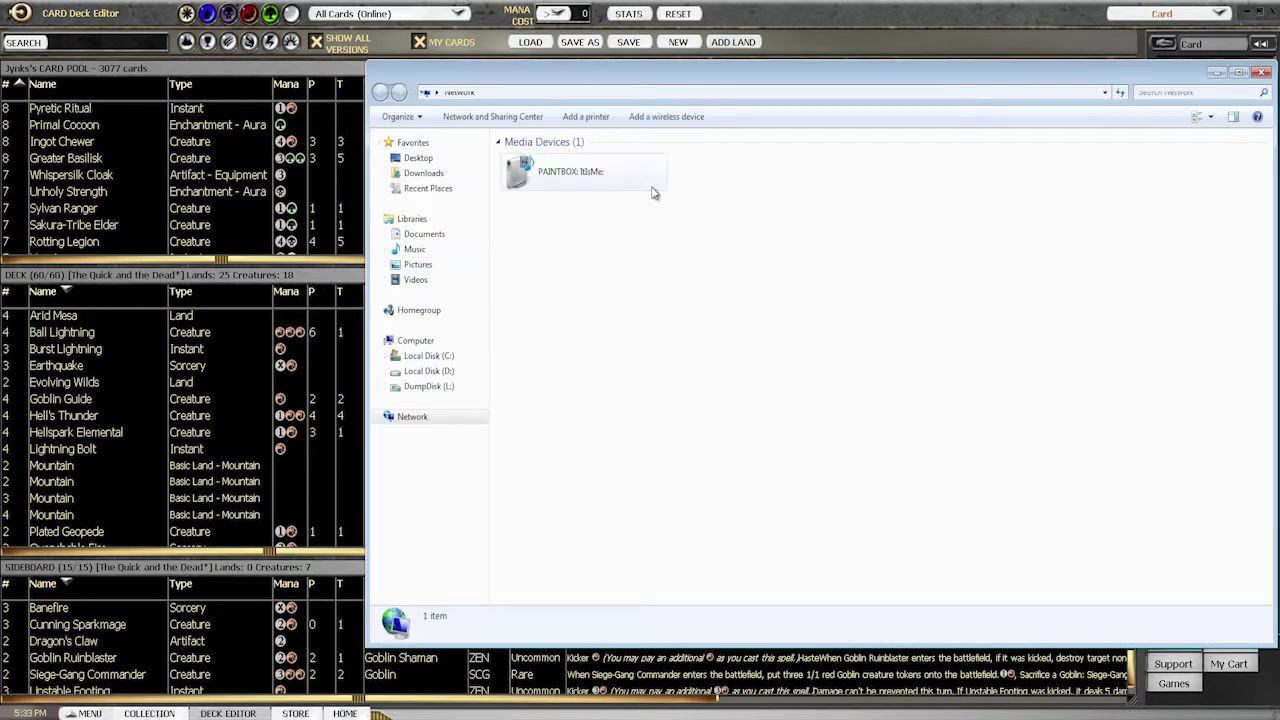
Shrink, move left and widen the Network window beside the deck editor.
drag(362, 60, 703, 118)
drag(967, 120, 517, 115)
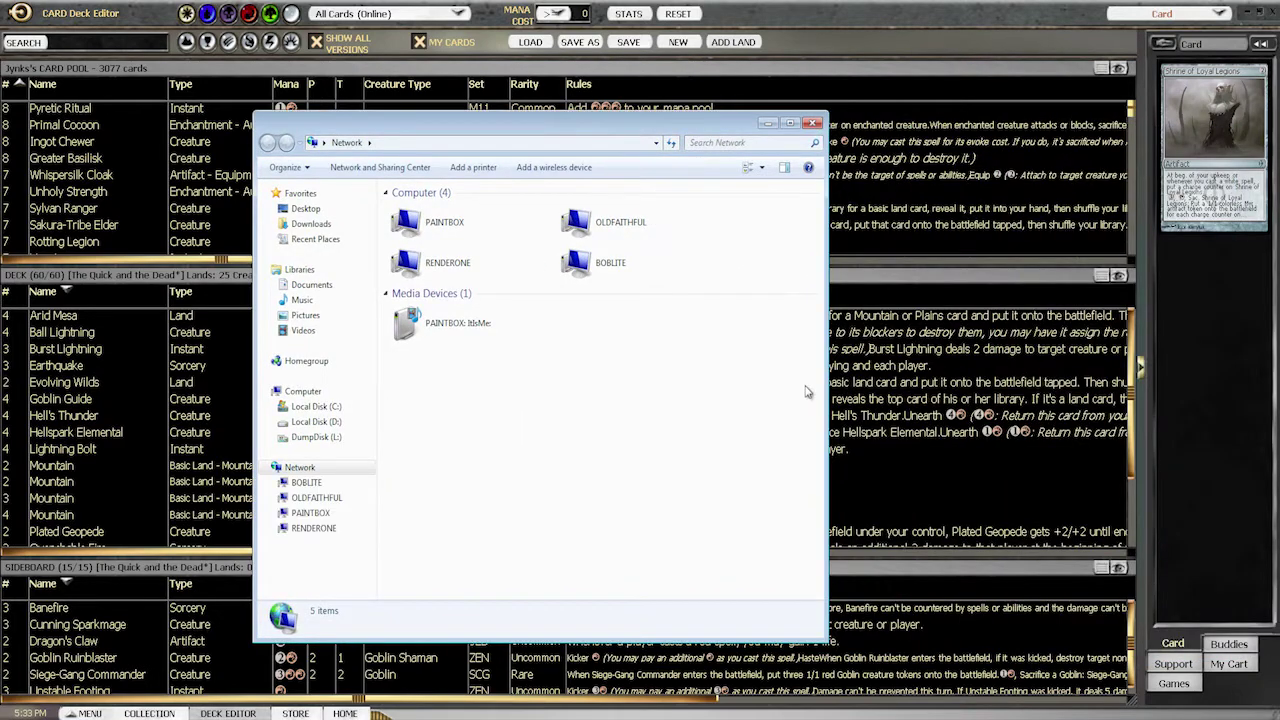
drag(826, 640, 902, 636)
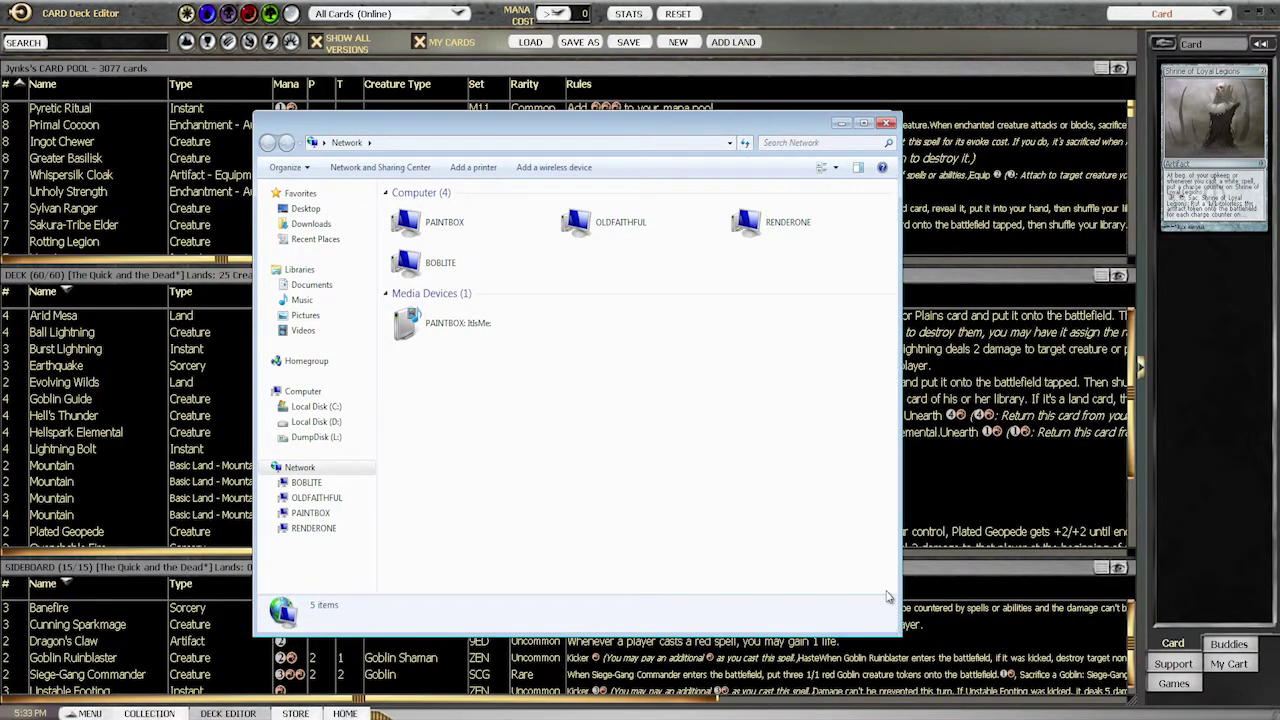
Inspect the PAINTBOX, OLDFAITHFUL and RENDERONE computers, then minimize the Network window.
click(500, 234)
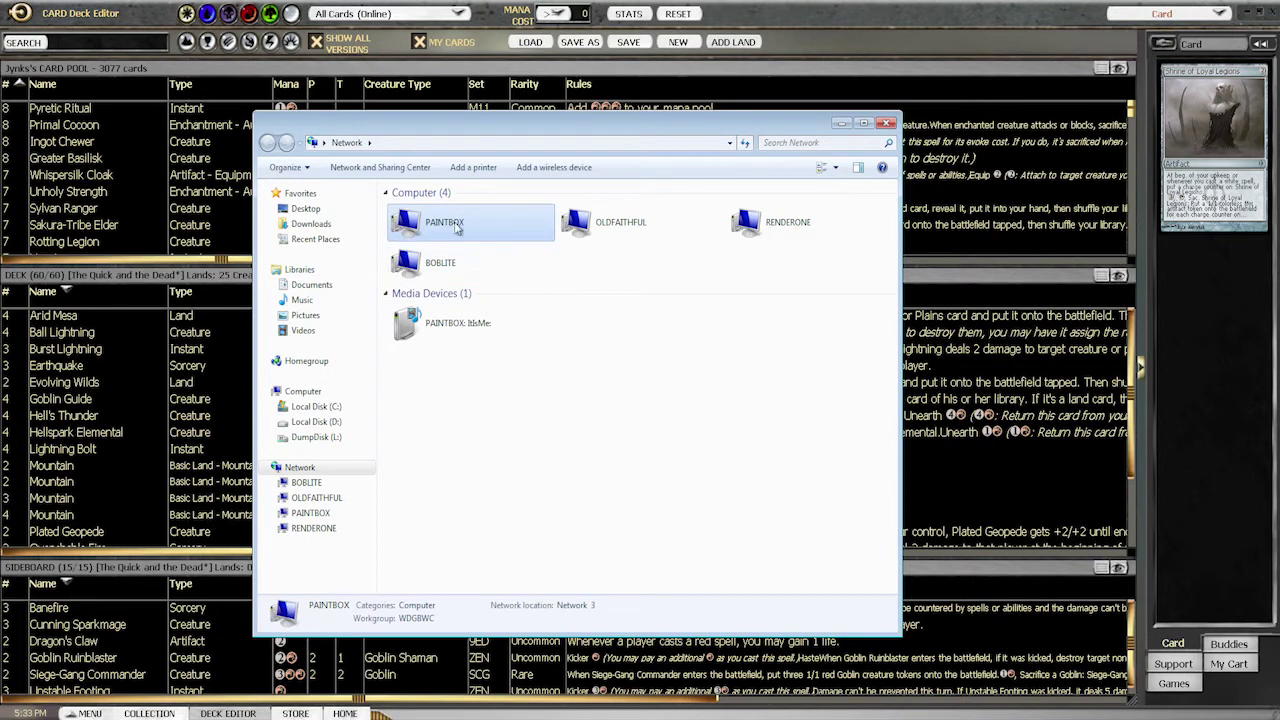
click(588, 230)
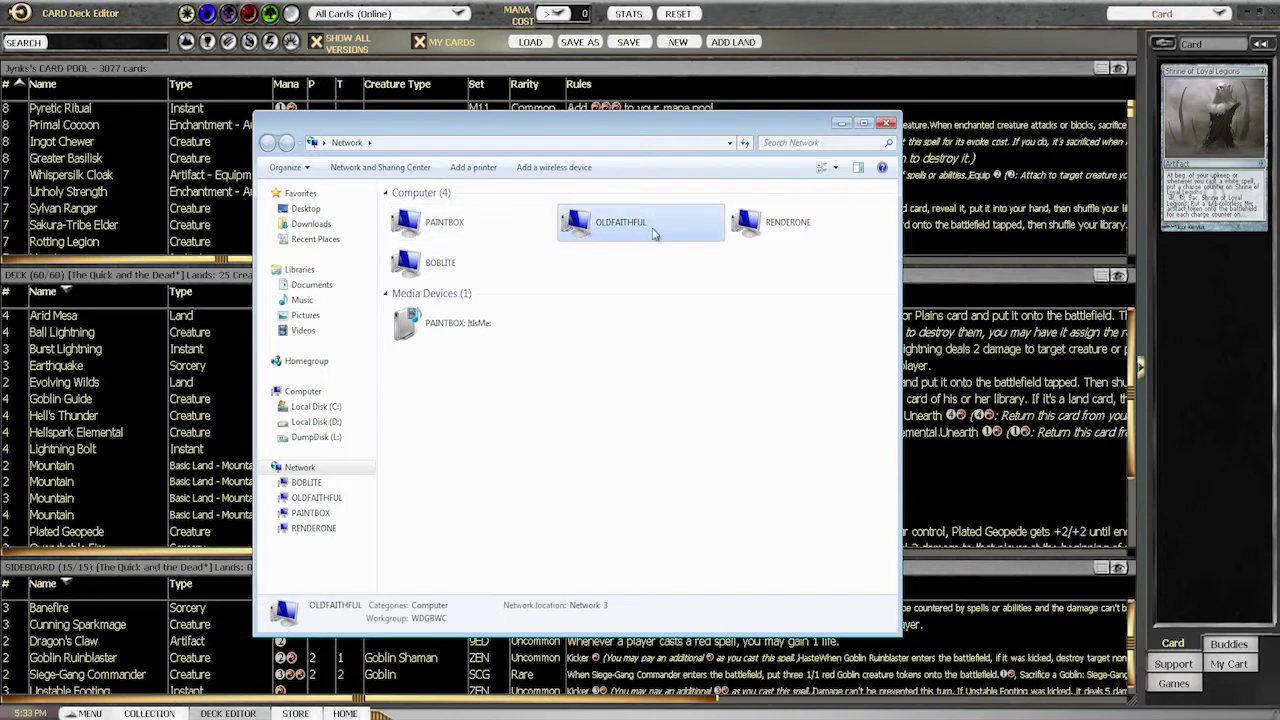
click(802, 236)
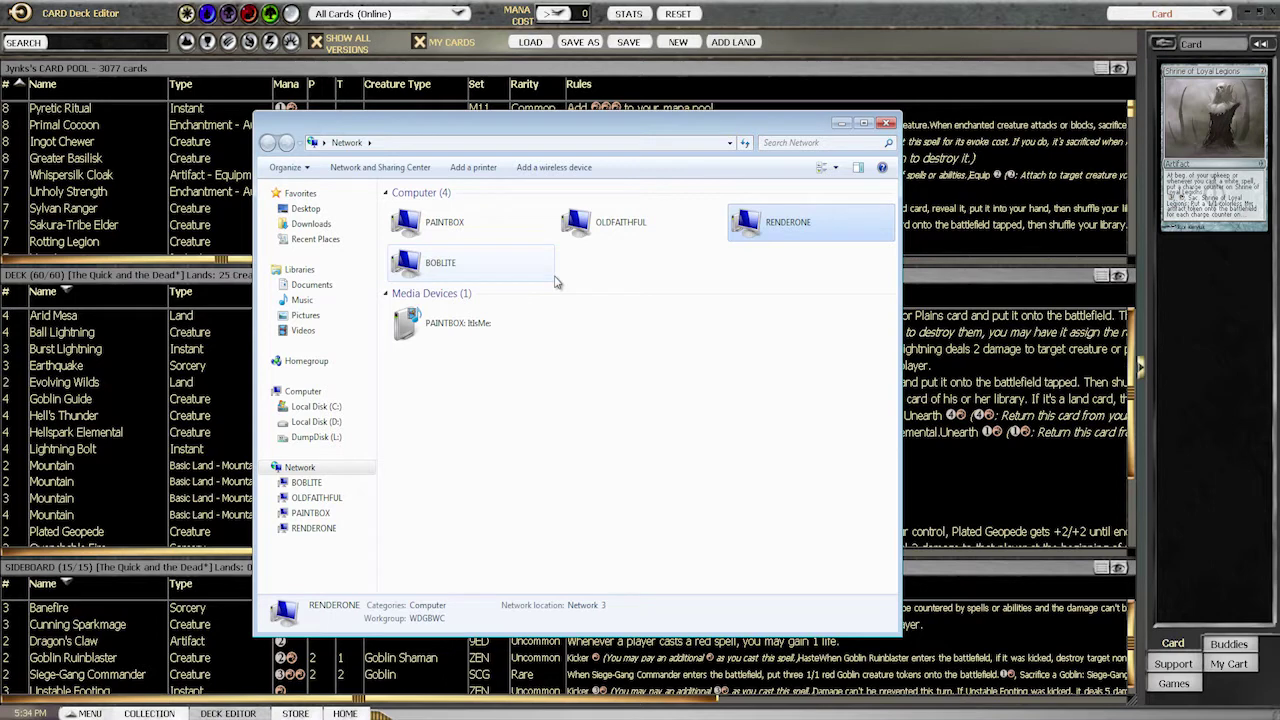
click(841, 122)
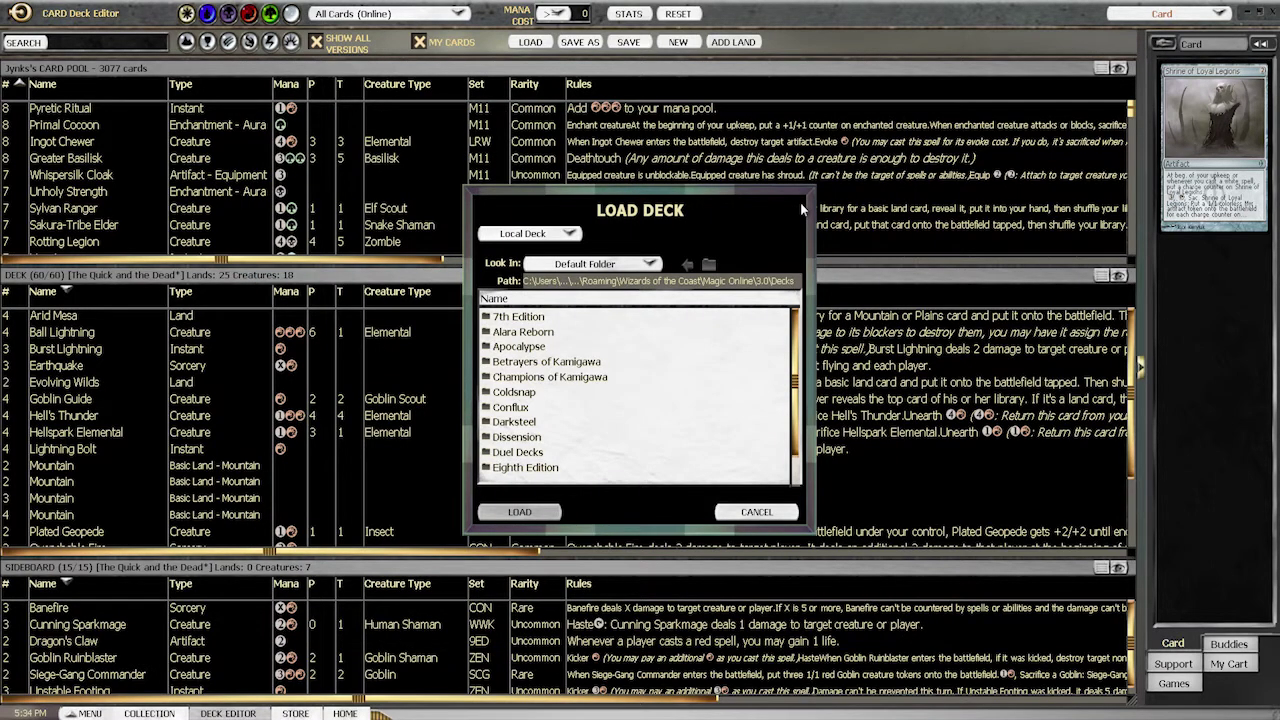
Move Load Deck to the upper left and open the Computer window on the right.
drag(641, 192, 237, 148)
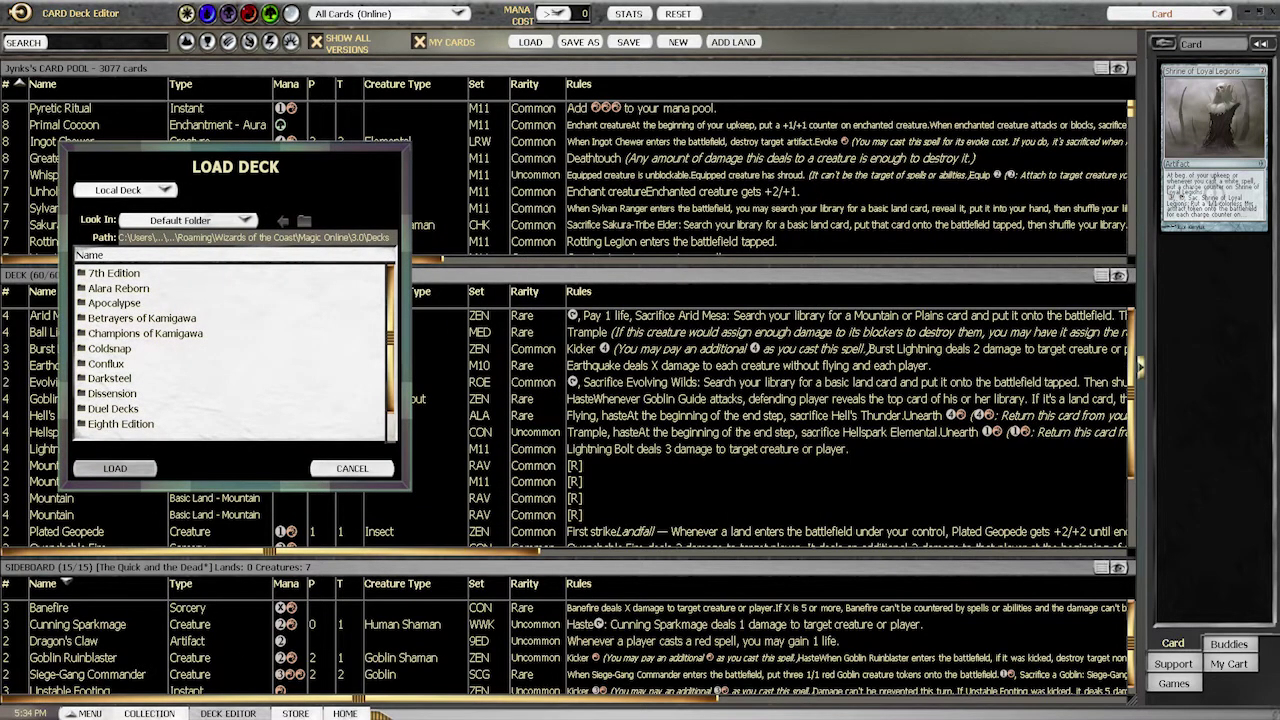
key(super)
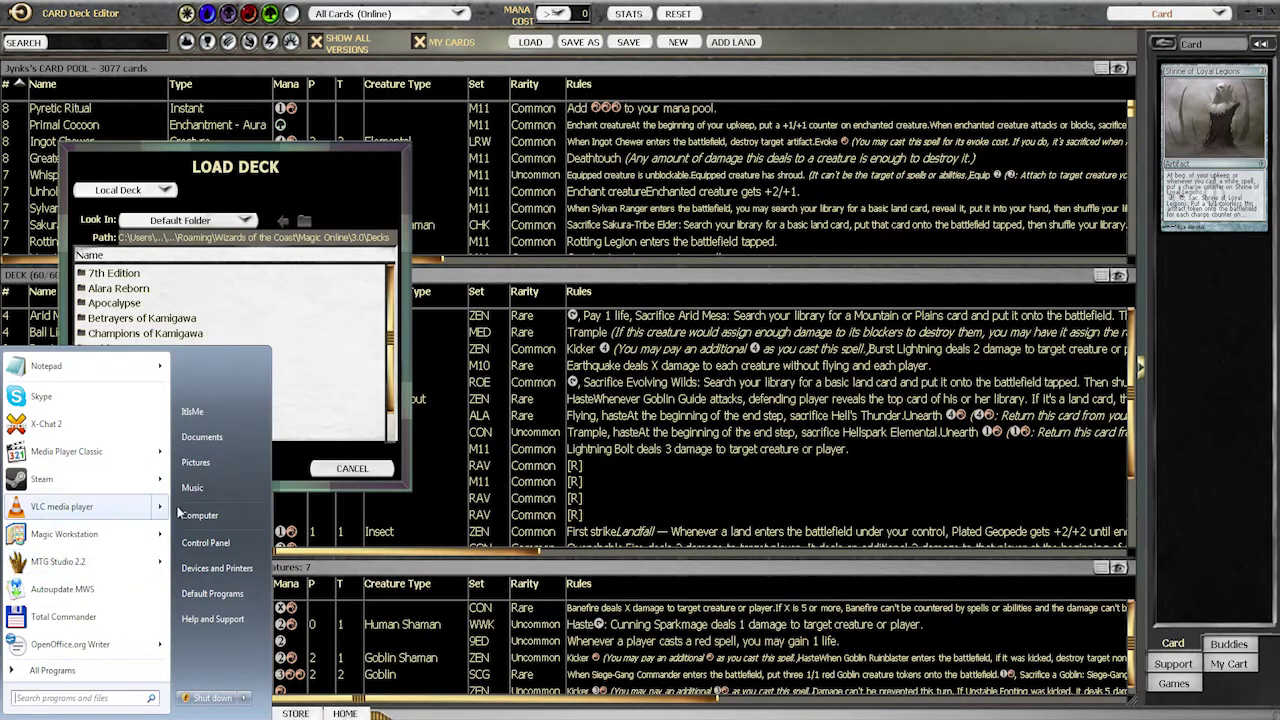
click(197, 519)
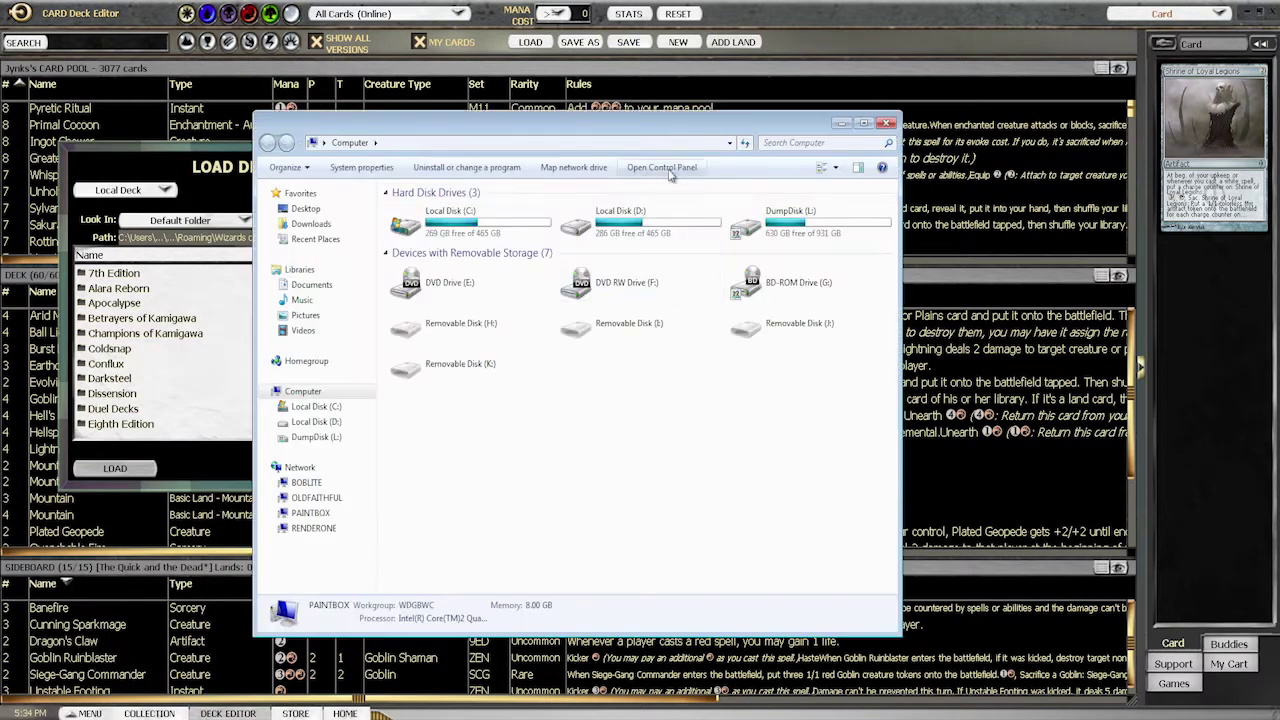
drag(629, 121, 822, 94)
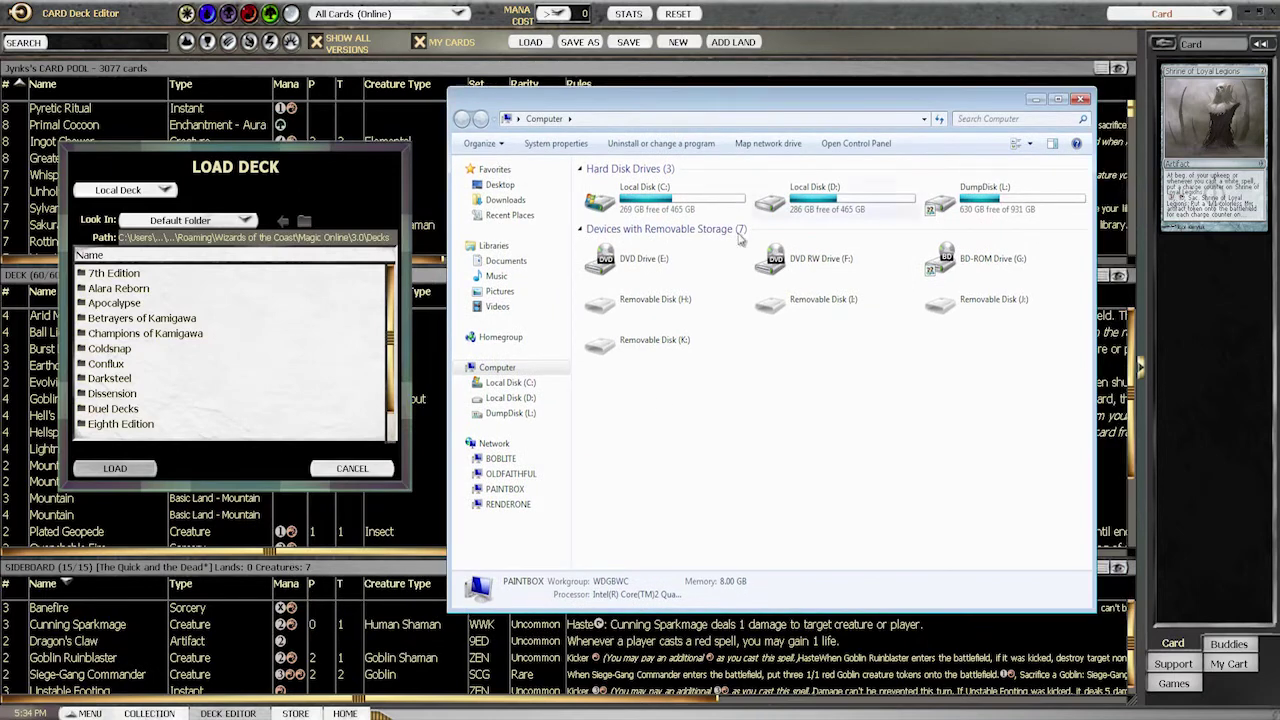
Browse OLDFAITHFUL › Archive2 › tmp into the empty Magic-Demo folder.
click(530, 476)
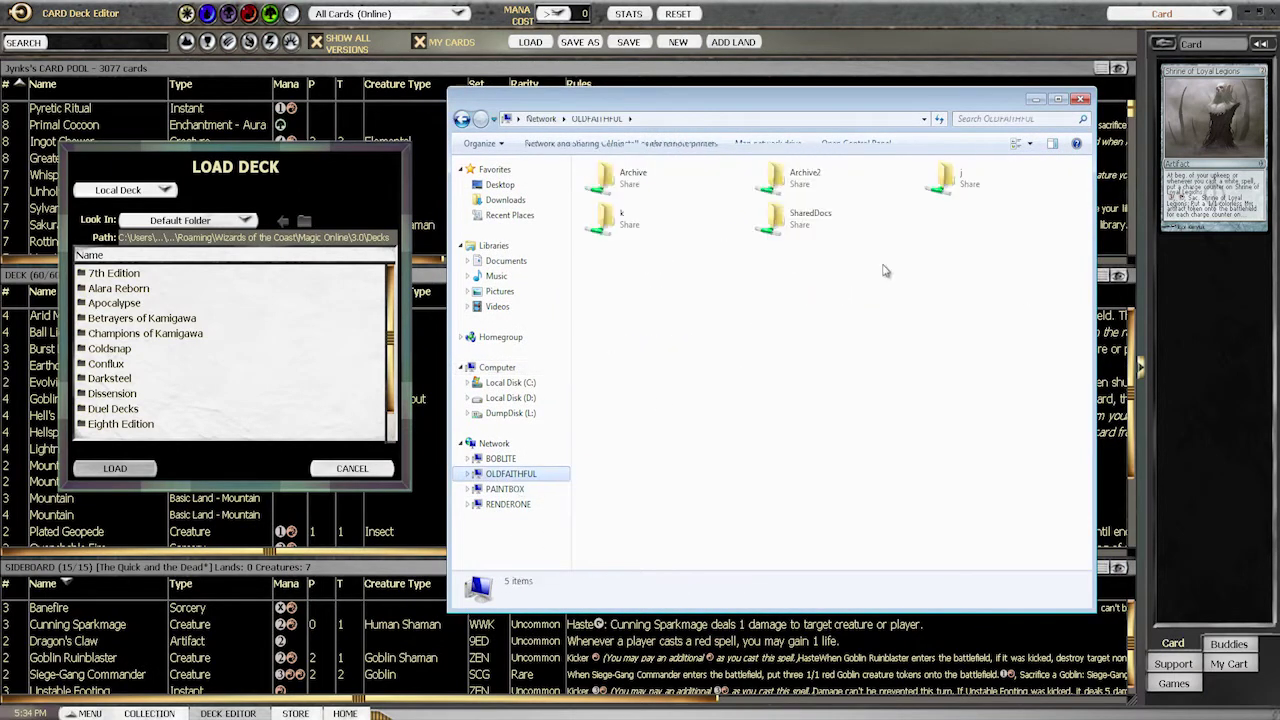
double_click(800, 188)
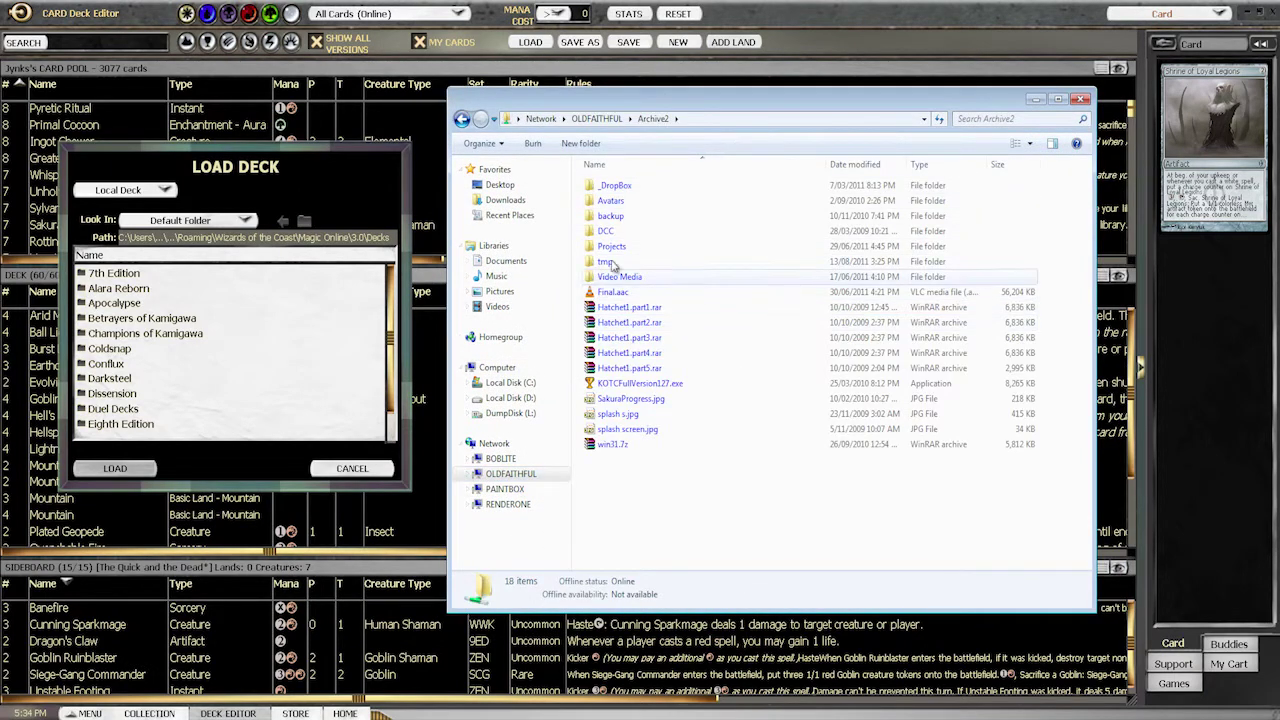
double_click(790, 261)
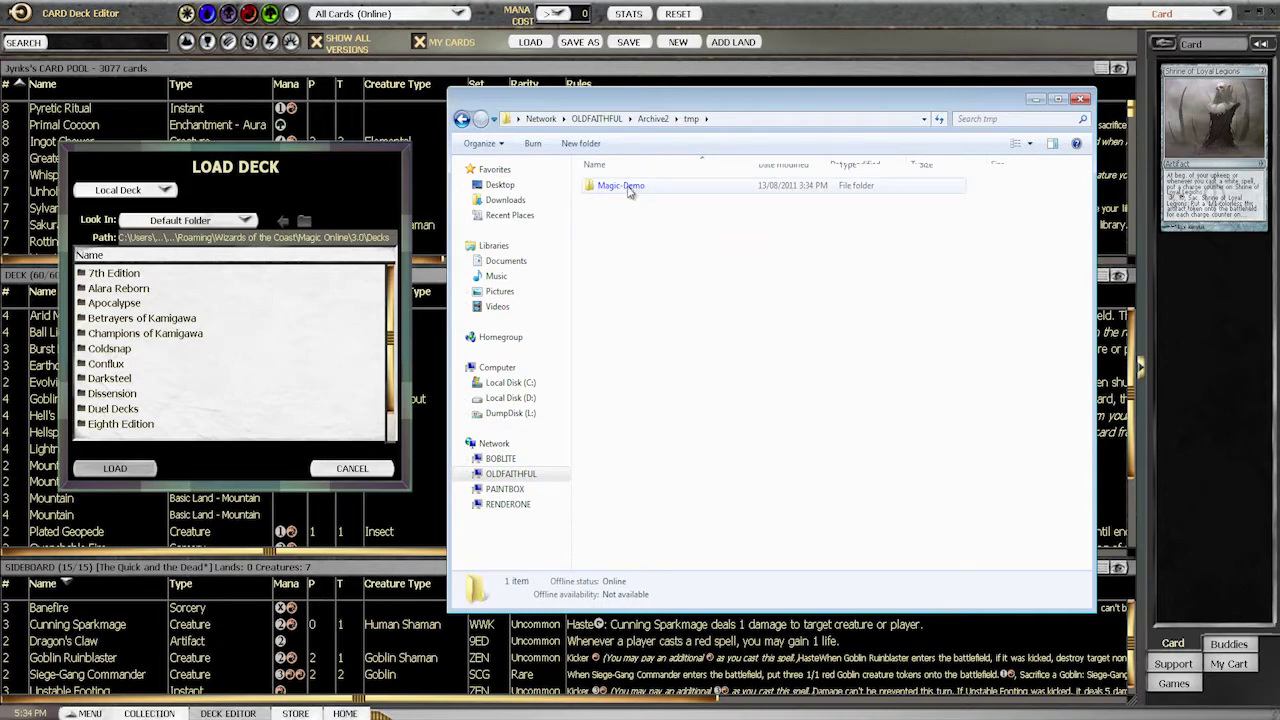
double_click(630, 187)
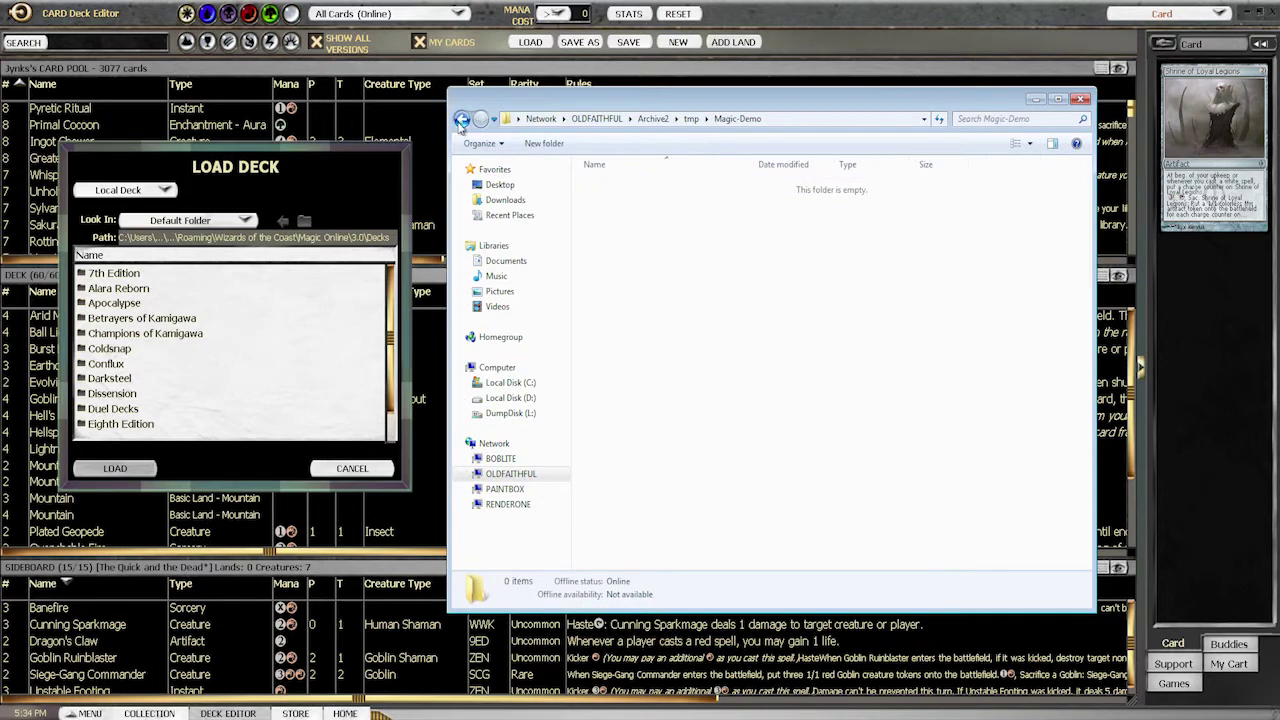
key(alt+Left)
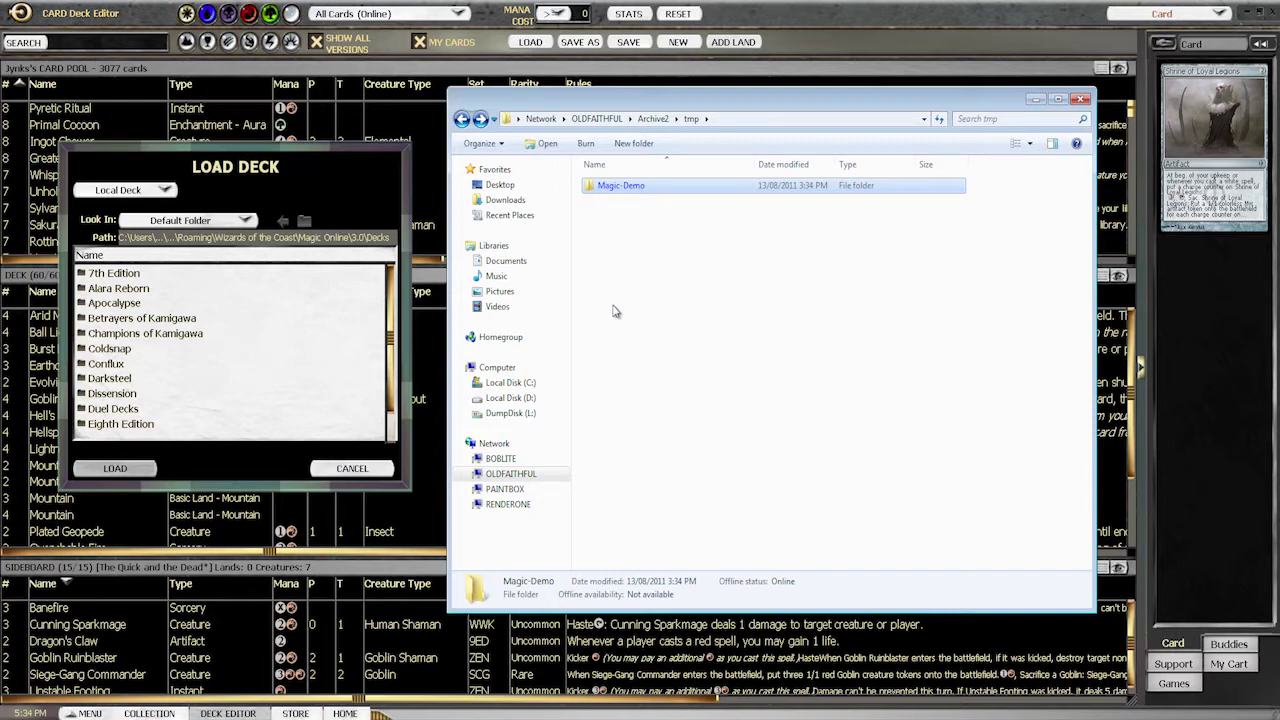
double_click(611, 189)
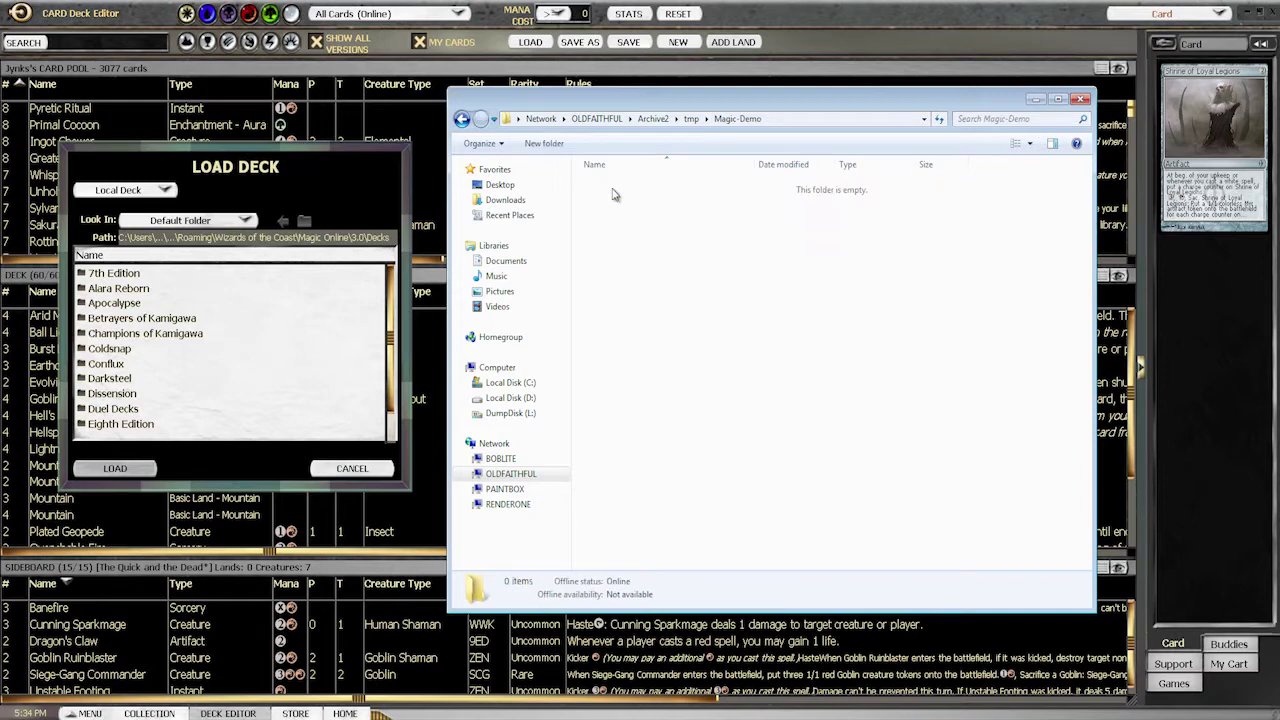
Create a new folder named 'MTGo Default Decks' in Magic-Demo and open it.
right_click(643, 285)
mouse_move(716, 440)
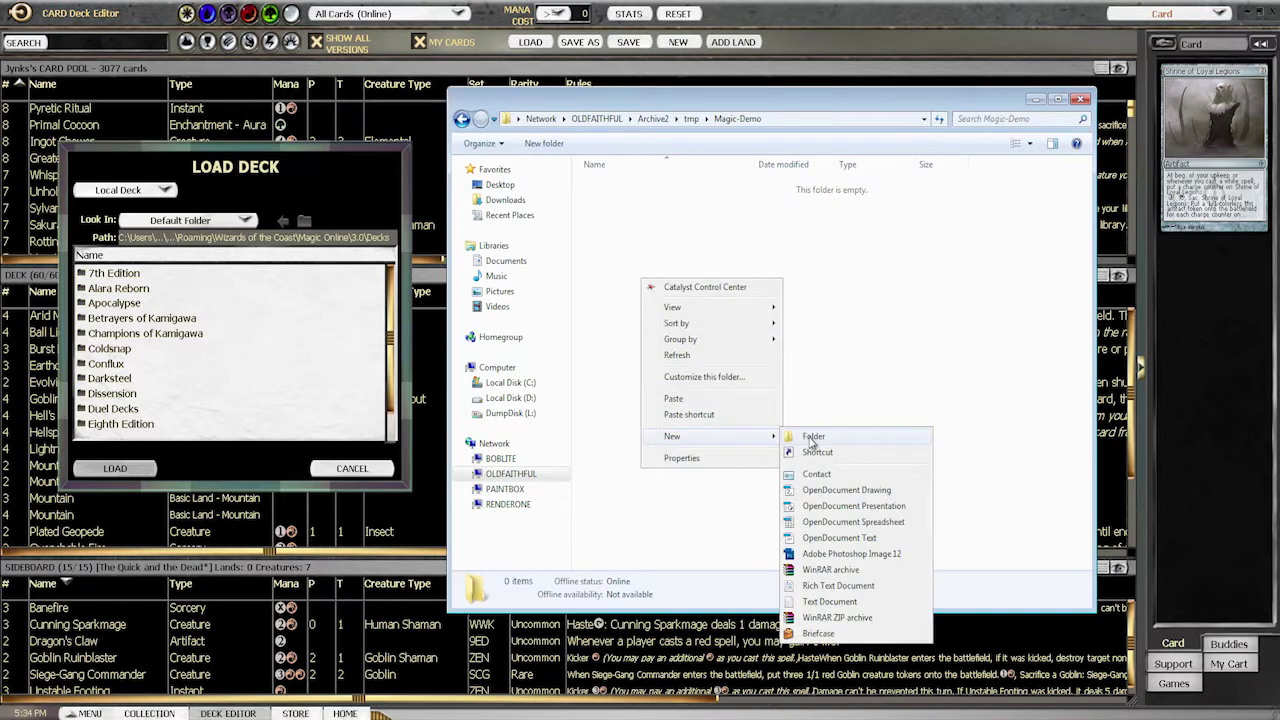
click(808, 441)
text(MTG)
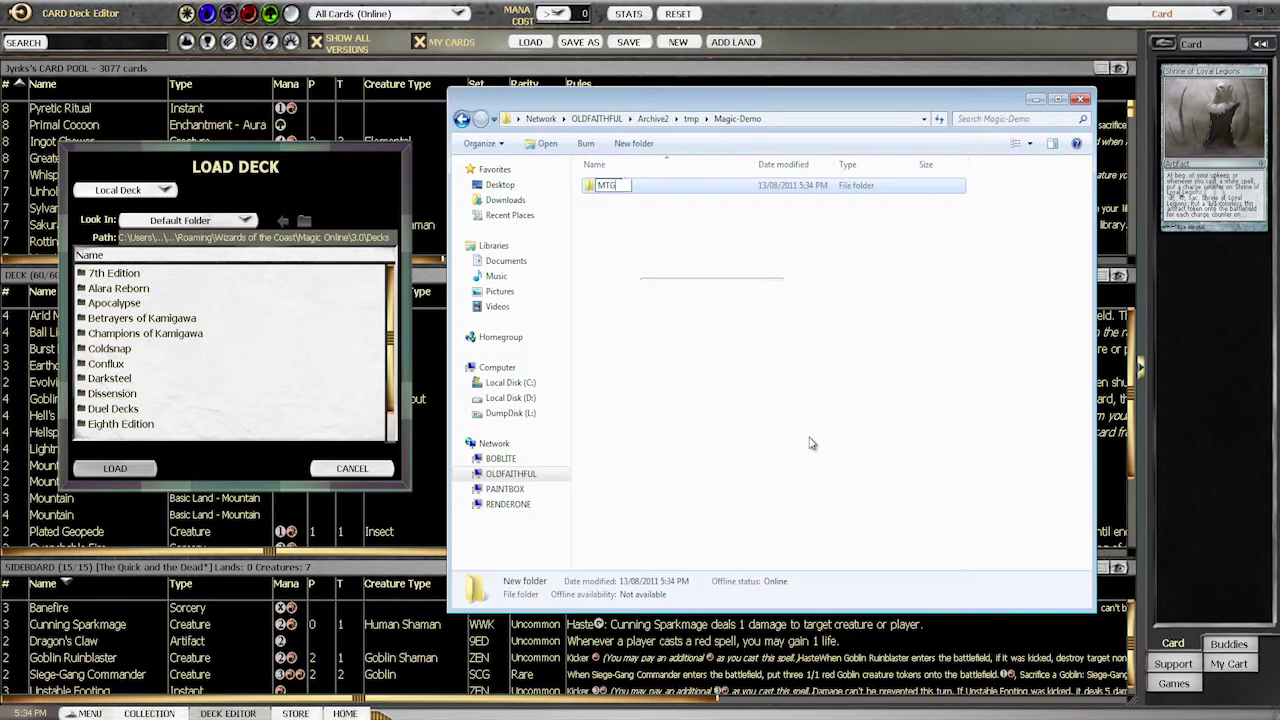
text(o De)
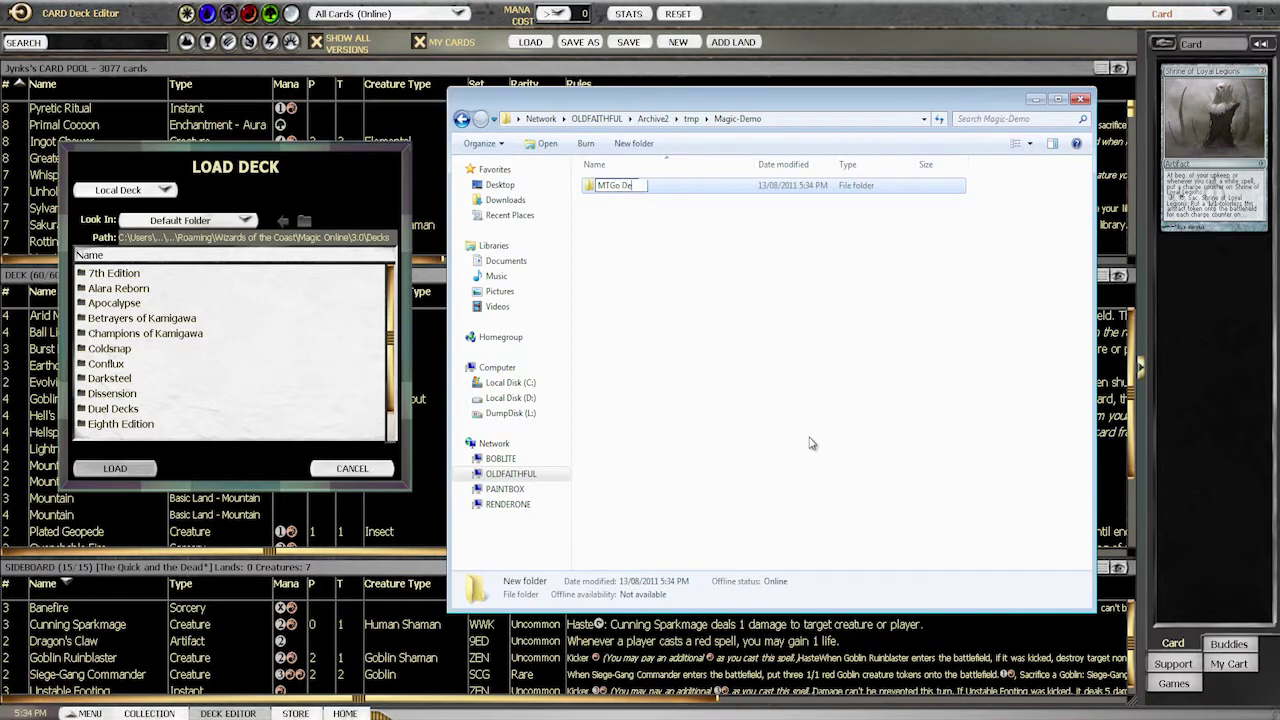
text(fault Decks)
key(Return)
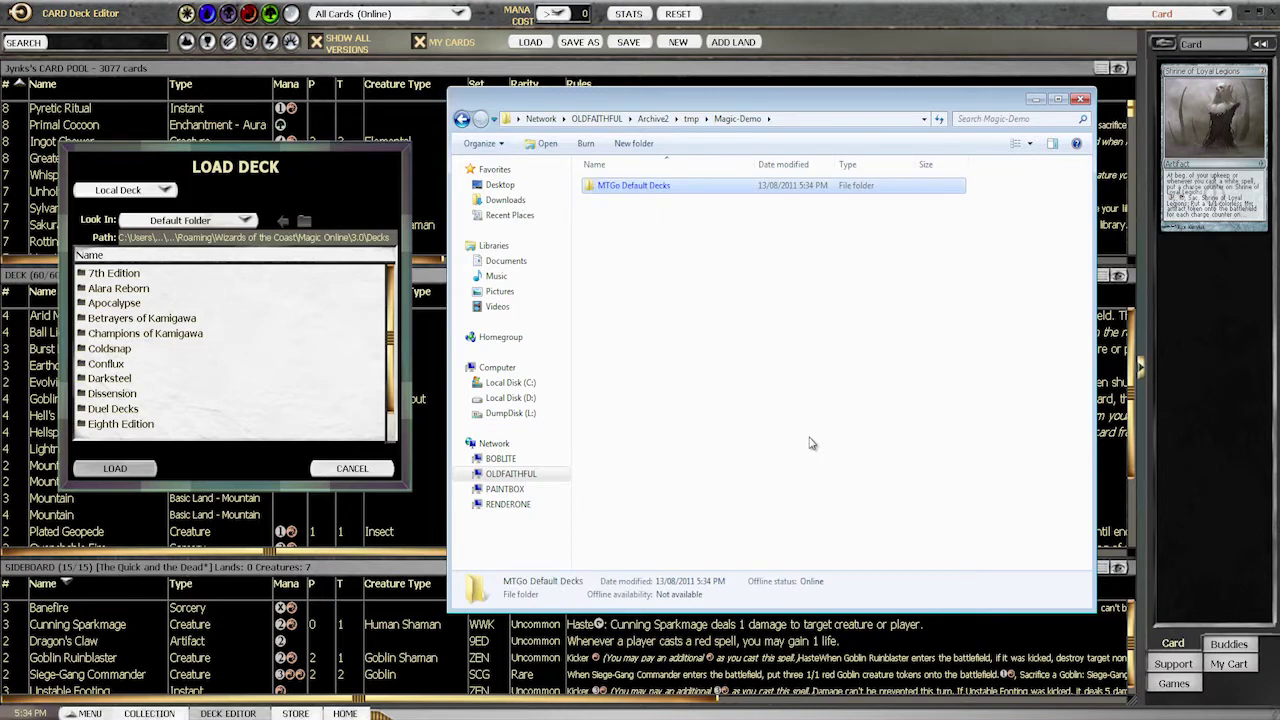
key(Return)
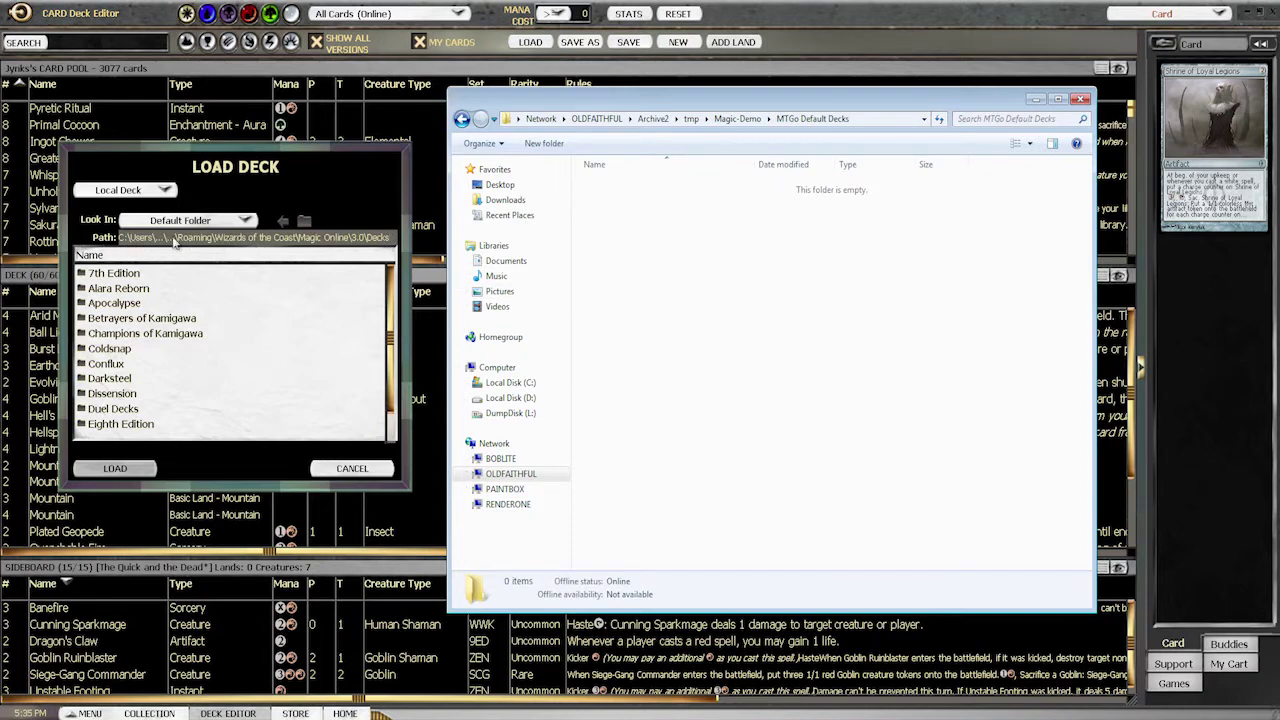
Hide the network folder window and open the user profile under C:\Users in a new Explorer window.
click(296, 248)
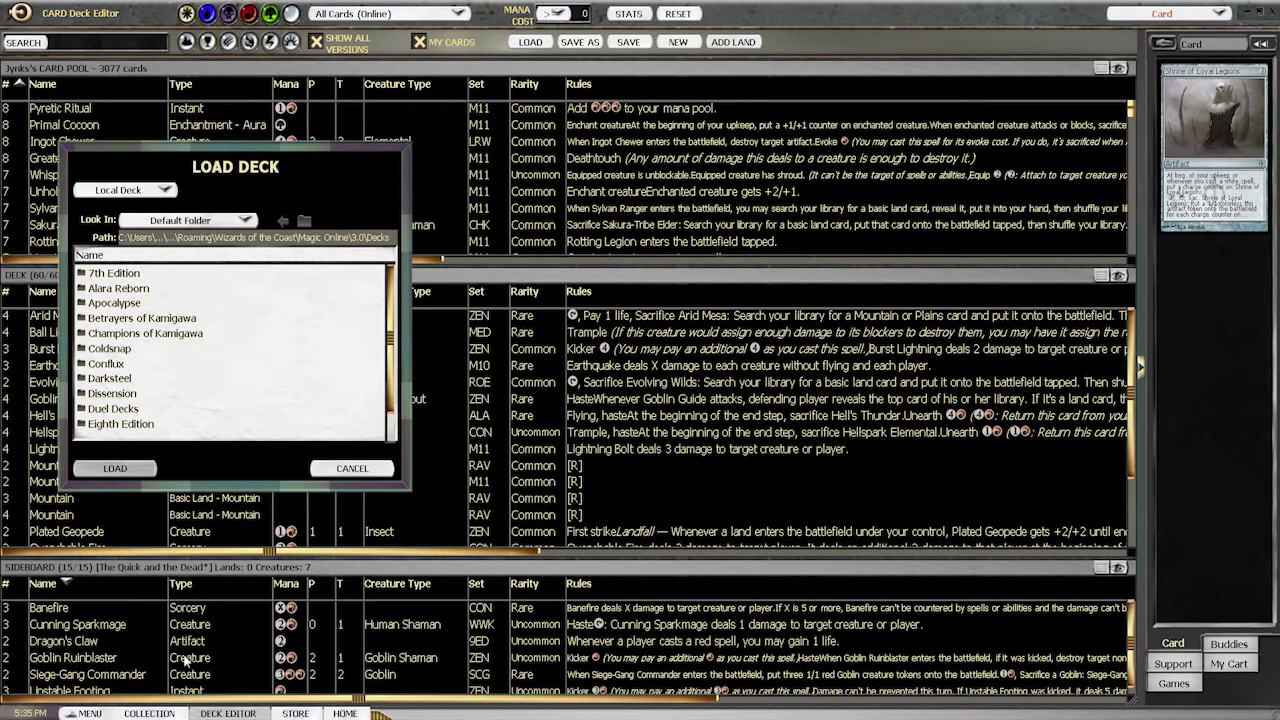
key(super+e)
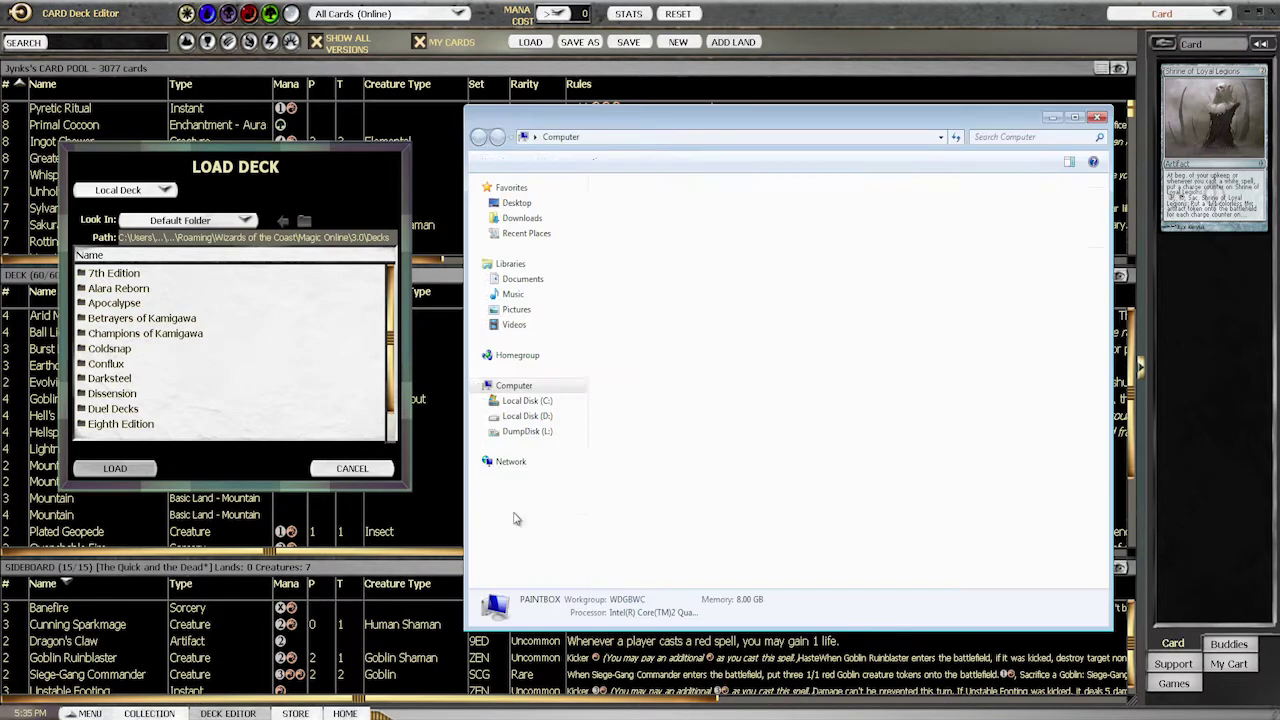
double_click(684, 216)
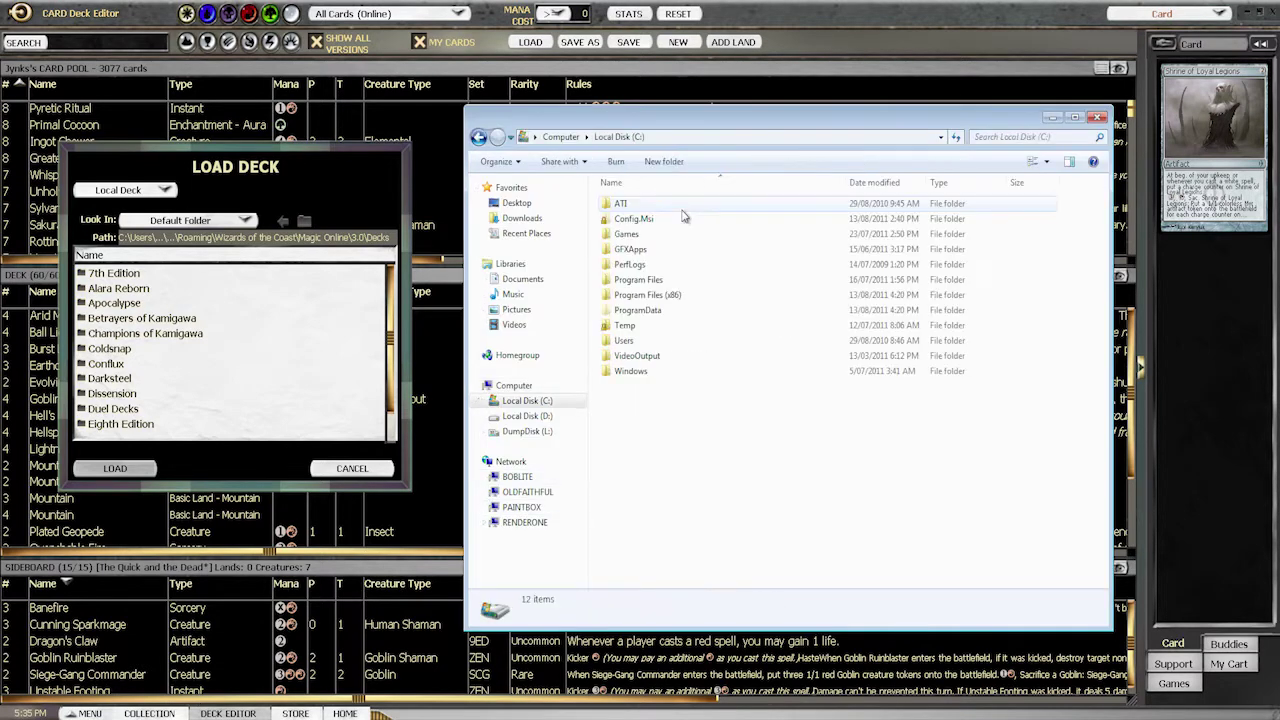
click(631, 345)
double_click(631, 345)
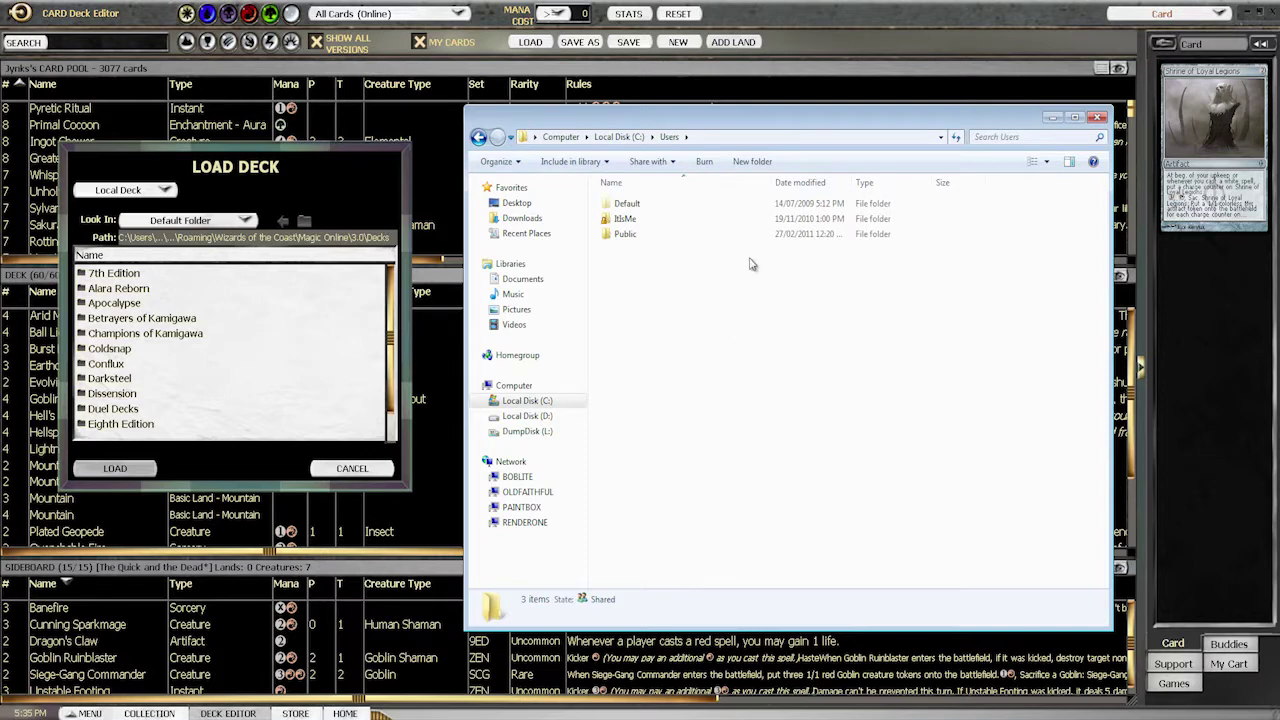
double_click(630, 218)
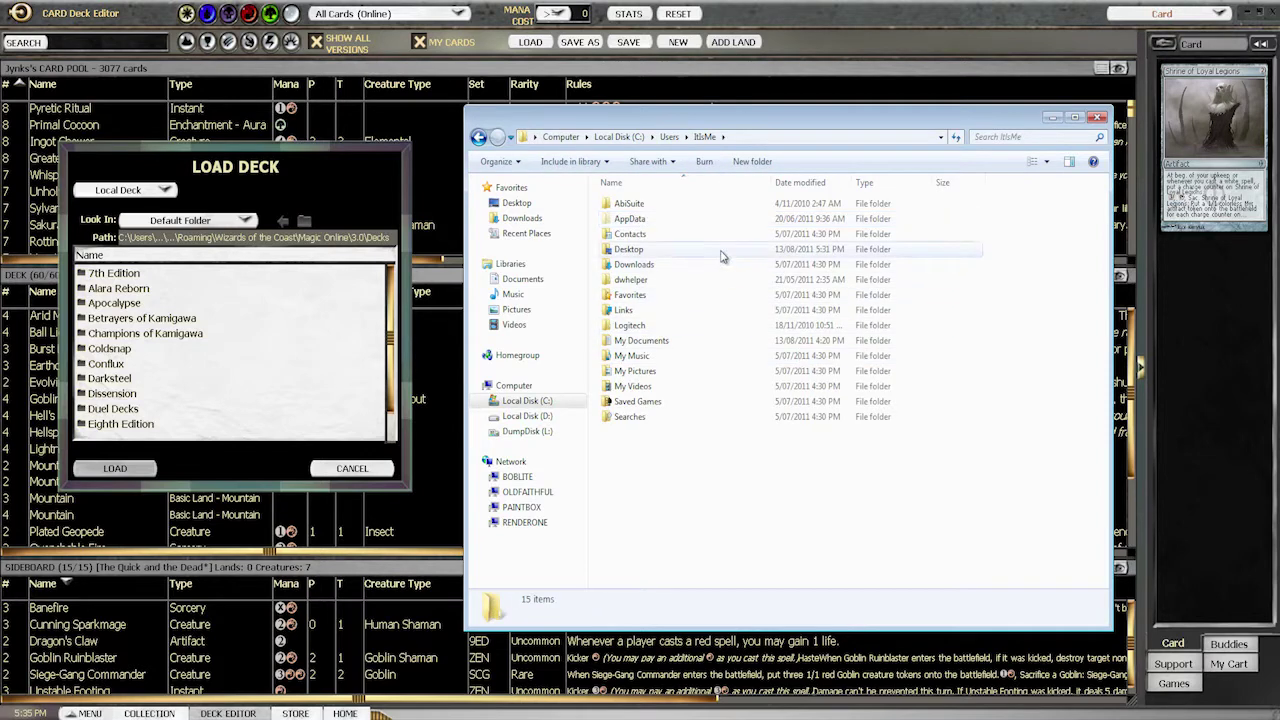
click(643, 226)
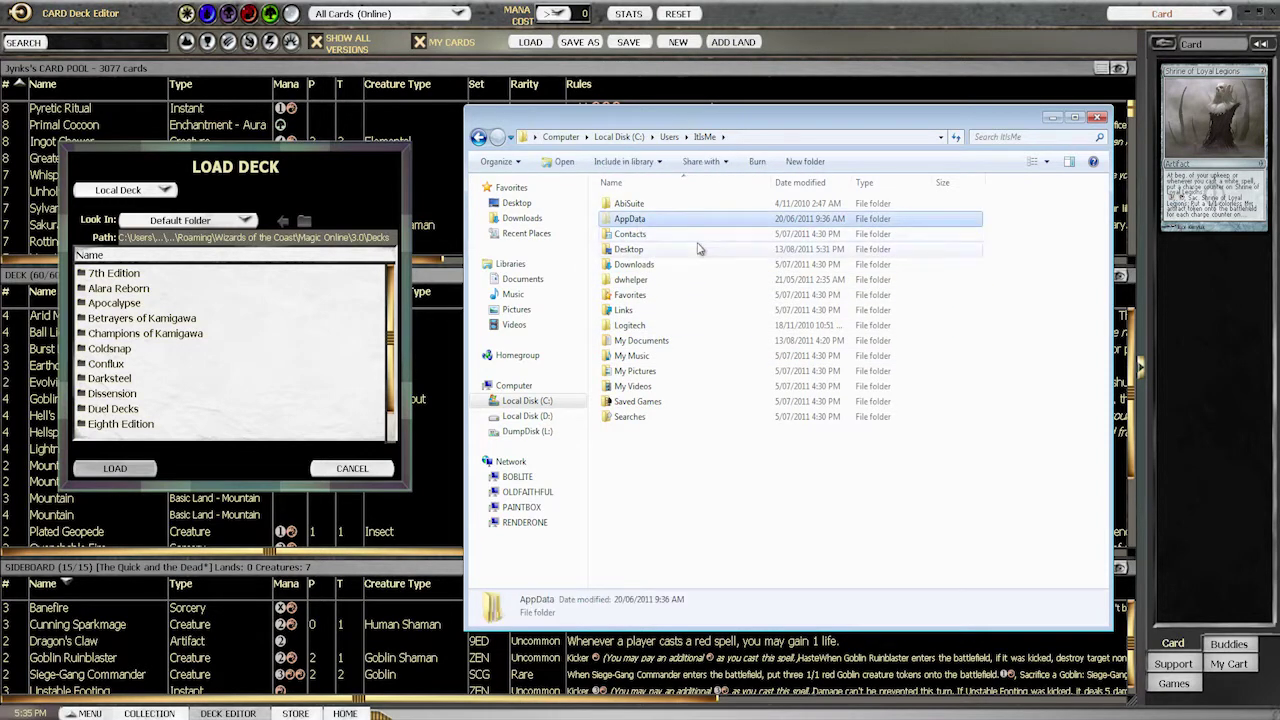
click(700, 250)
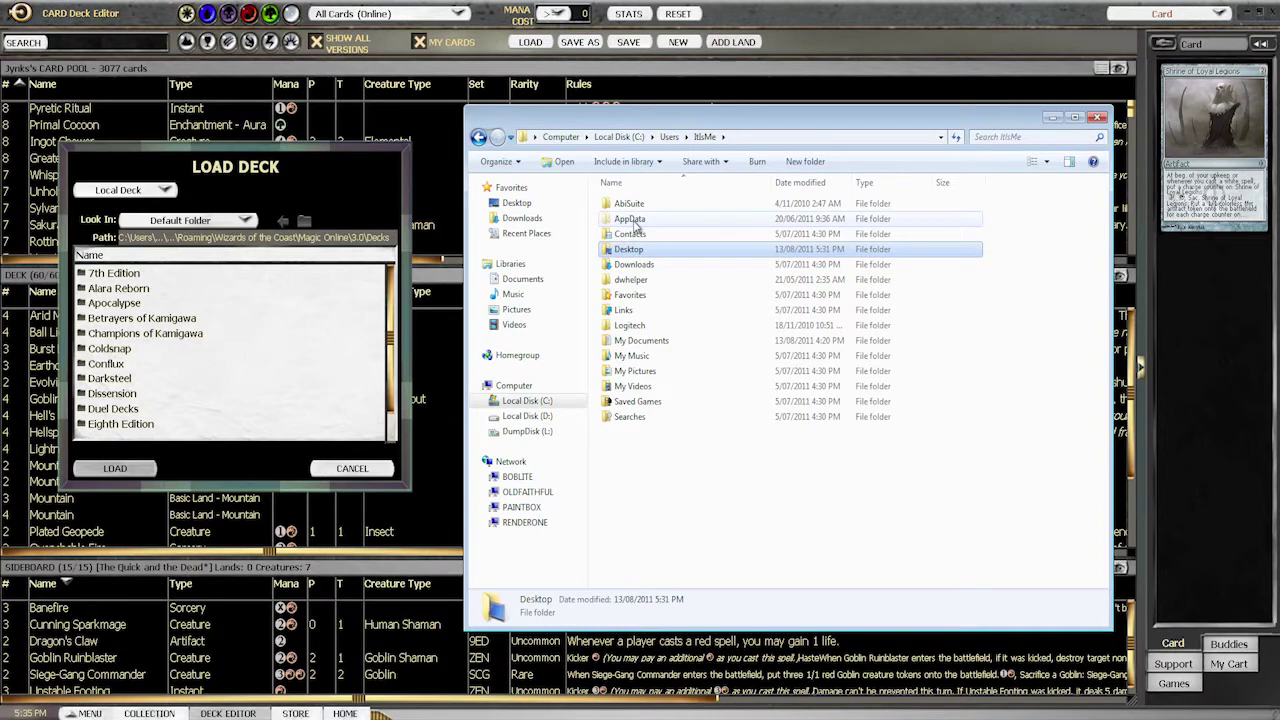
click(500, 161)
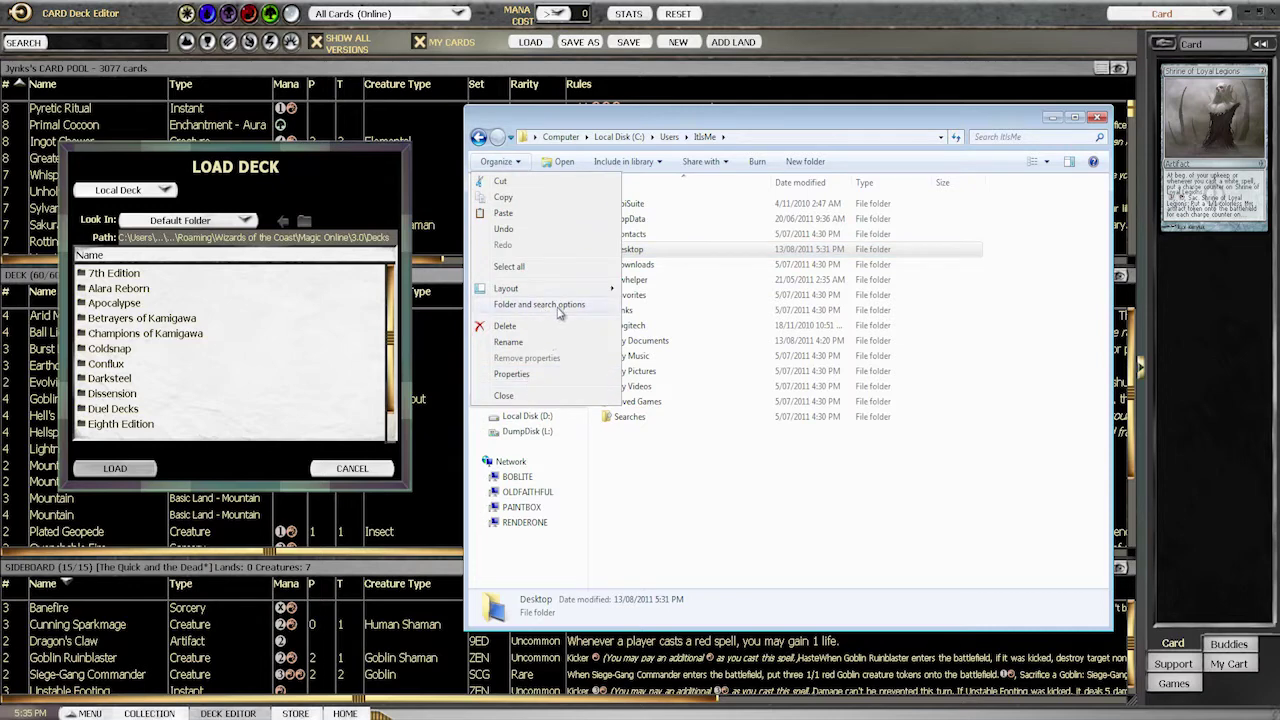
click(588, 310)
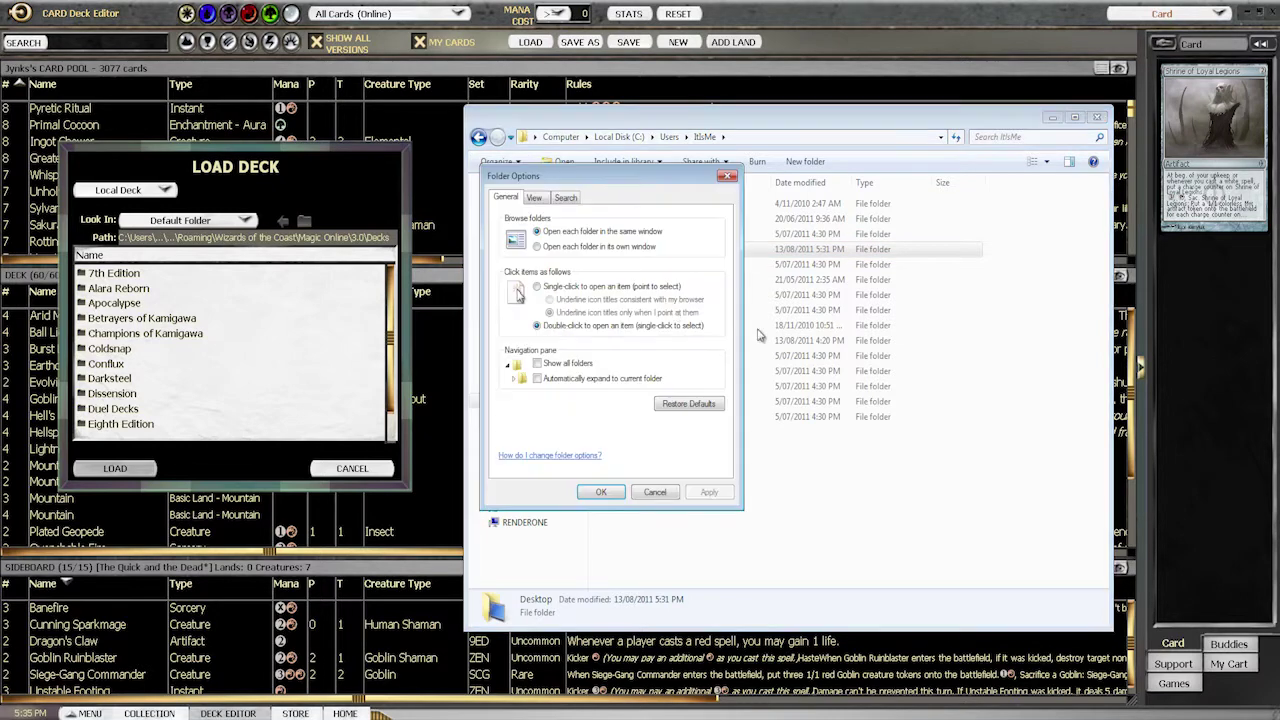
click(535, 198)
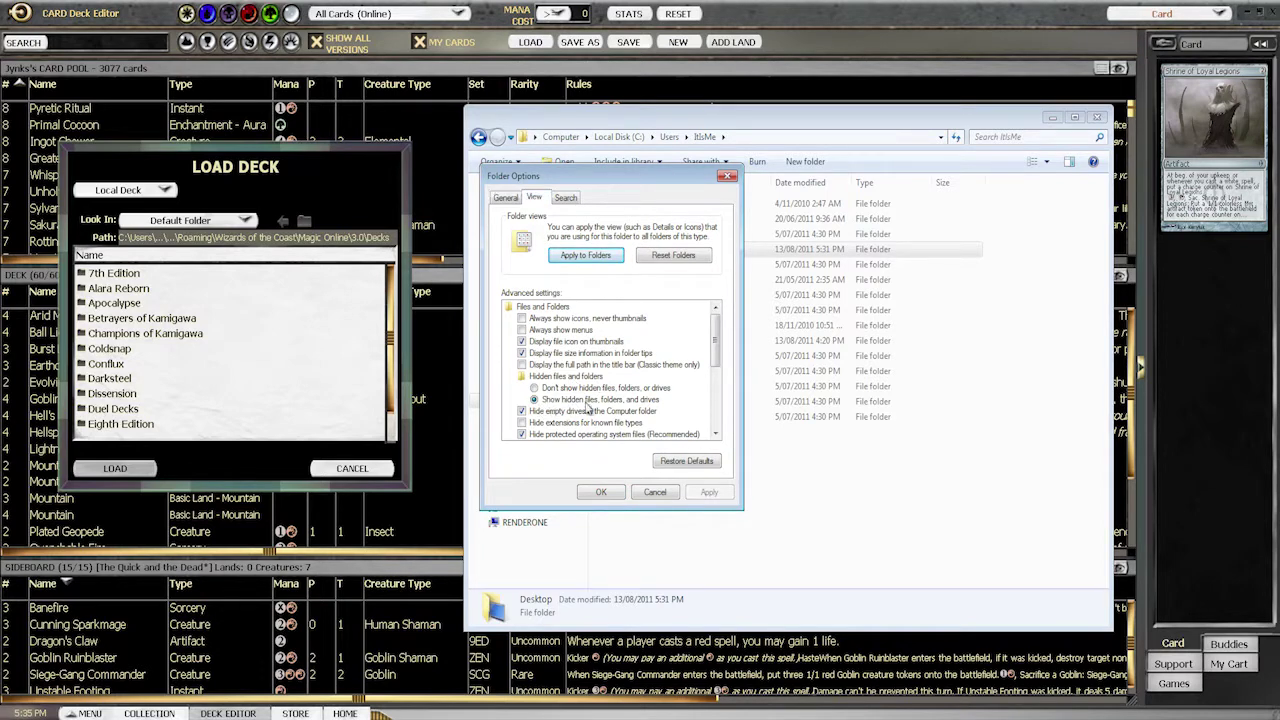
click(655, 492)
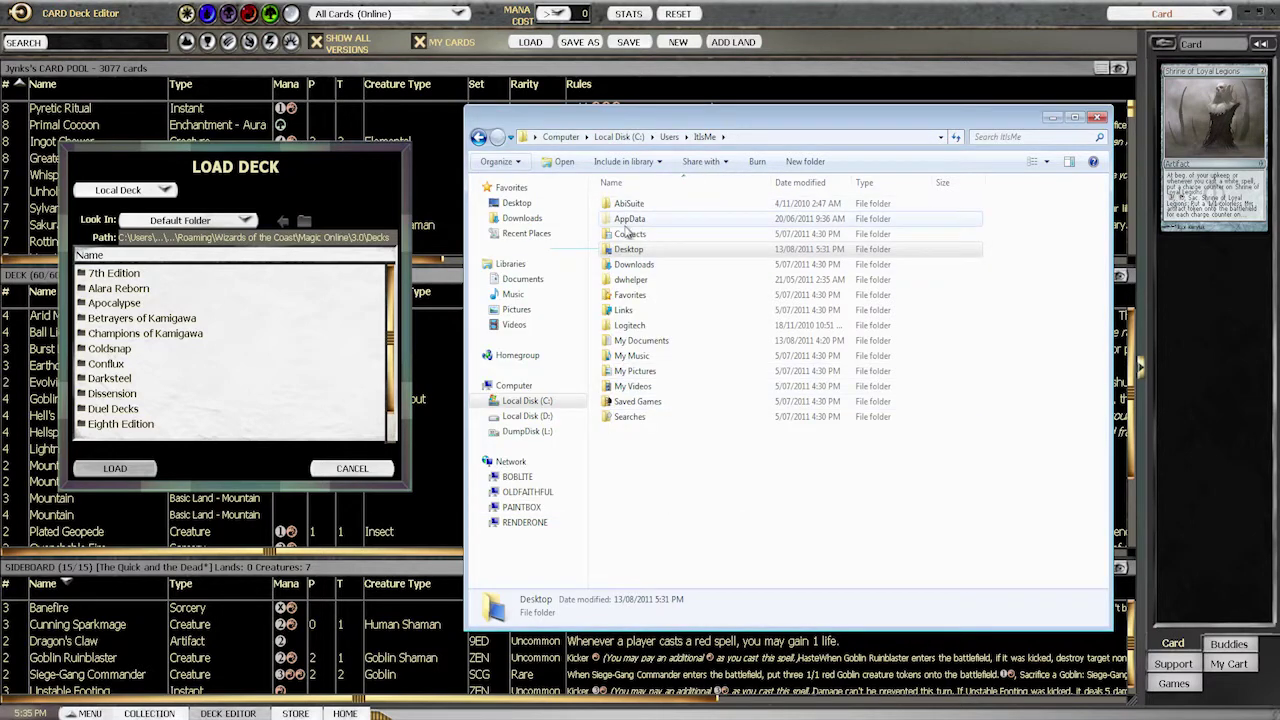
Go to AppData › Roaming › Wizards of the Coast › Magic Online › 3.0 › Decks, window moved left.
double_click(626, 220)
double_click(615, 250)
scroll(680, 333, down, 10)
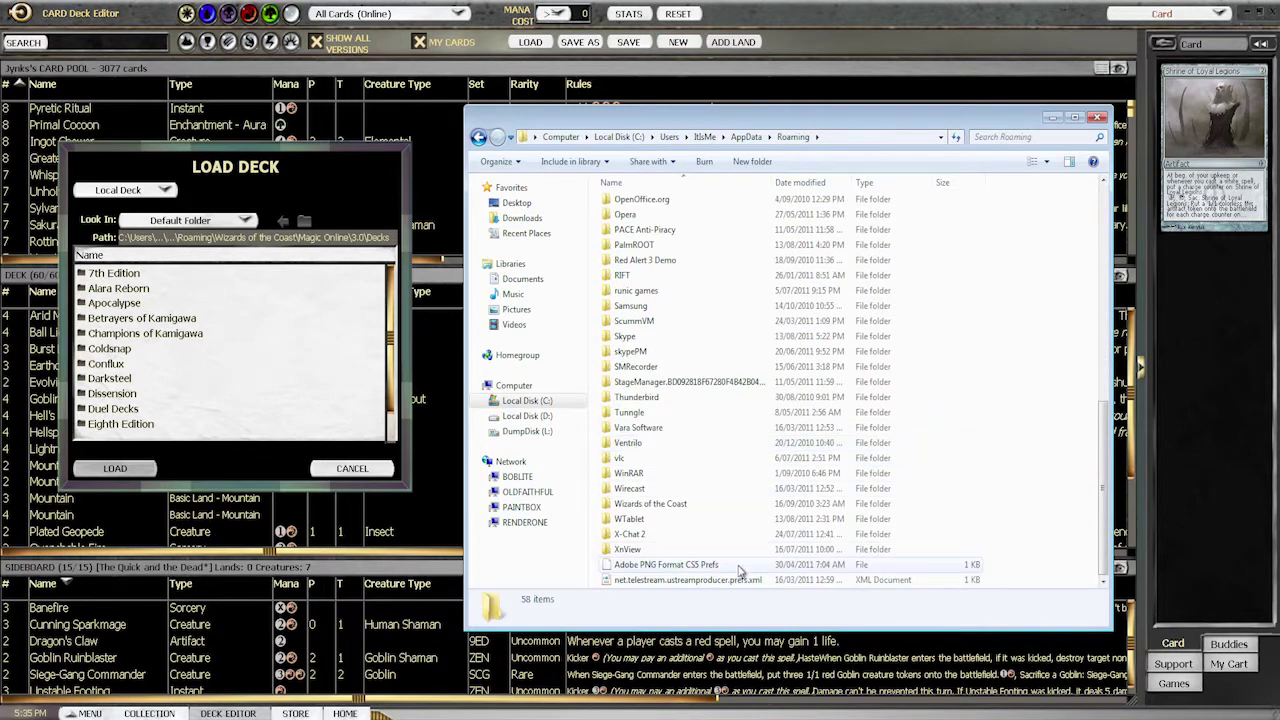
double_click(652, 503)
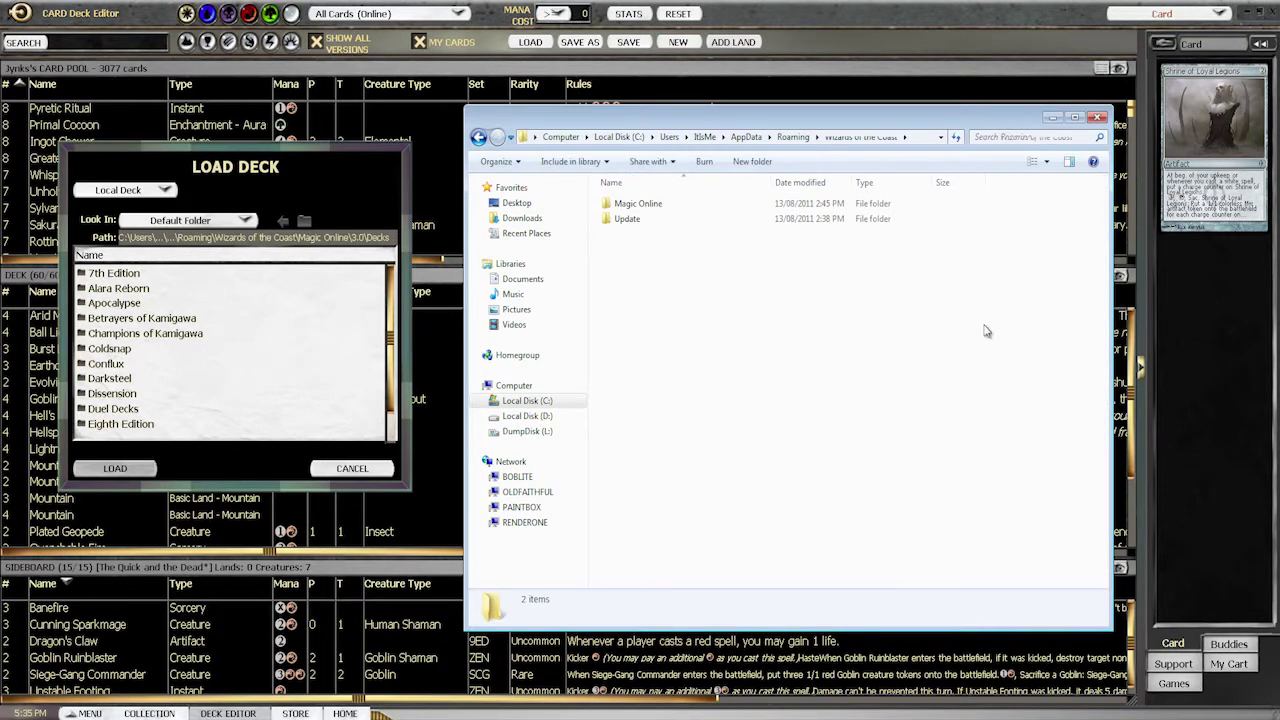
double_click(652, 206)
double_click(620, 205)
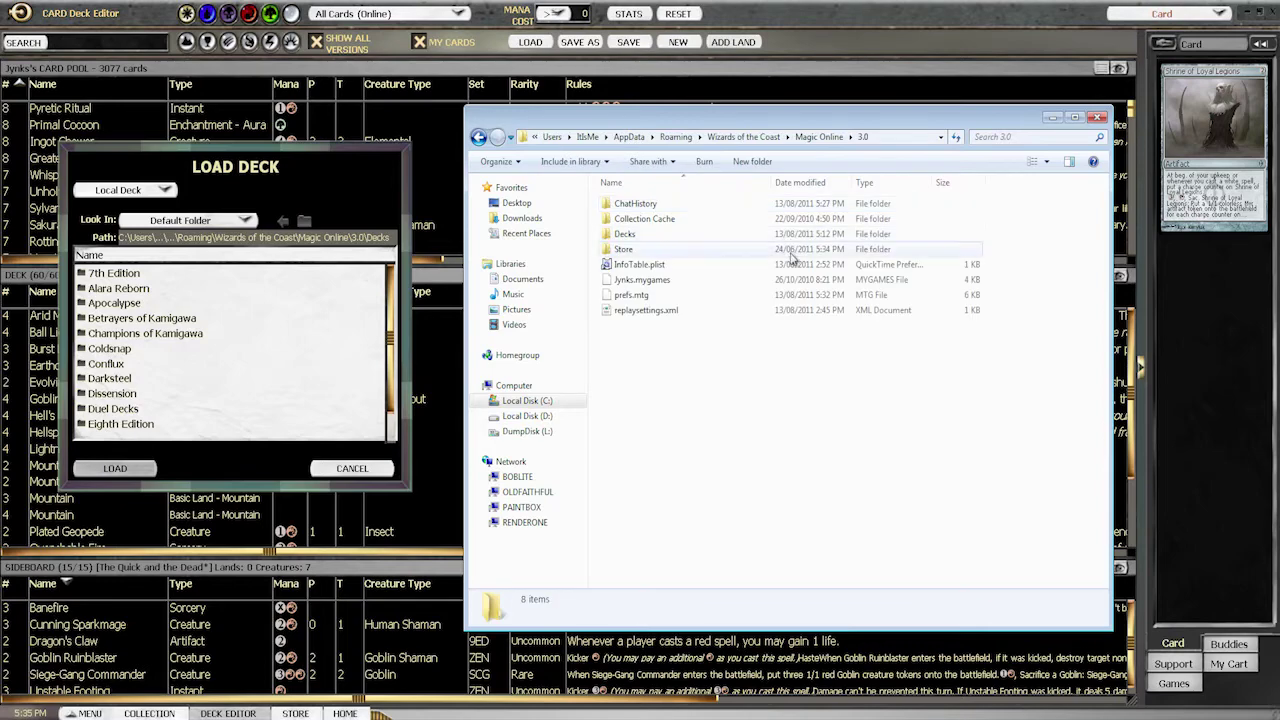
double_click(624, 234)
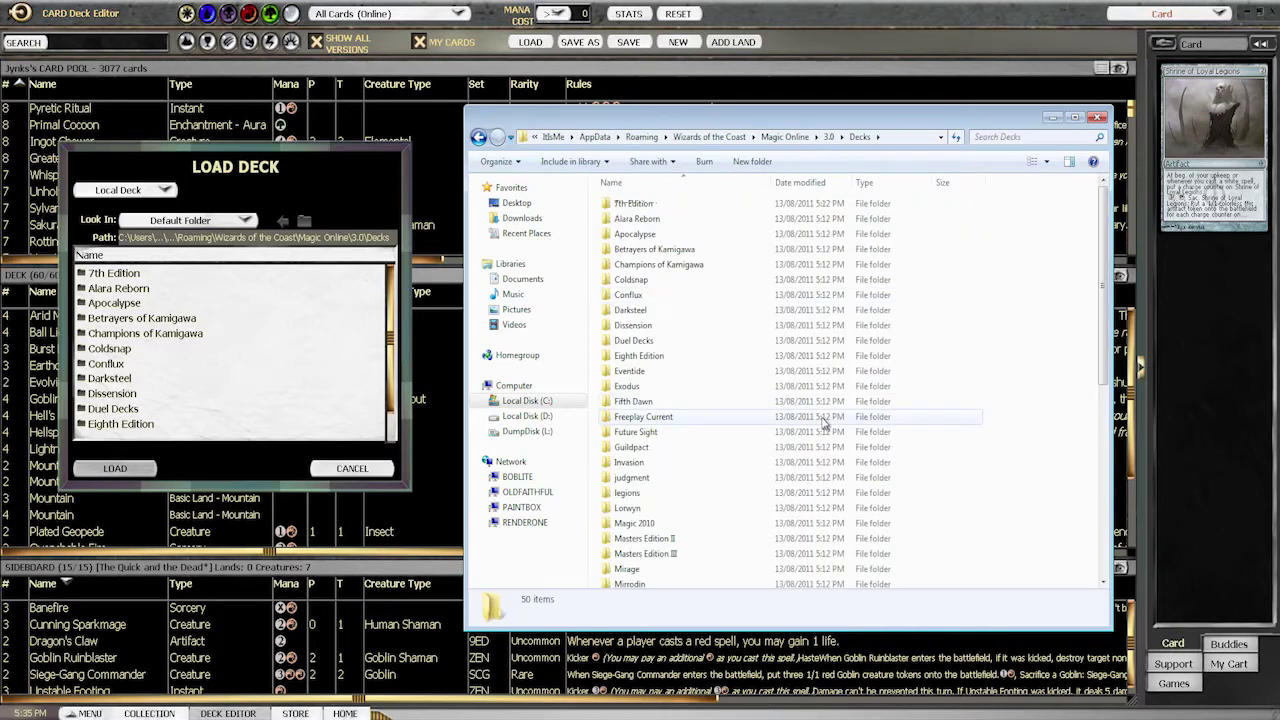
drag(766, 124, 342, 124)
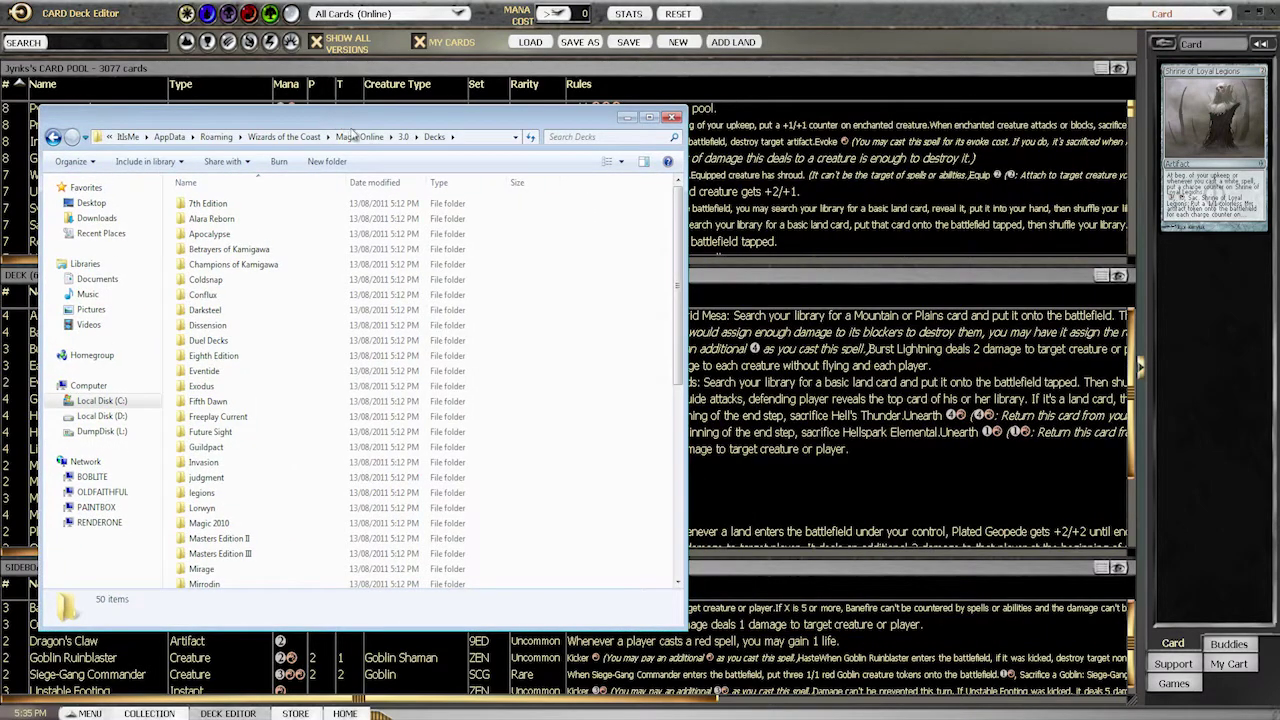
Arrange the local Decks and network MTGo Default Decks windows side by side.
drag(679, 624, 508, 626)
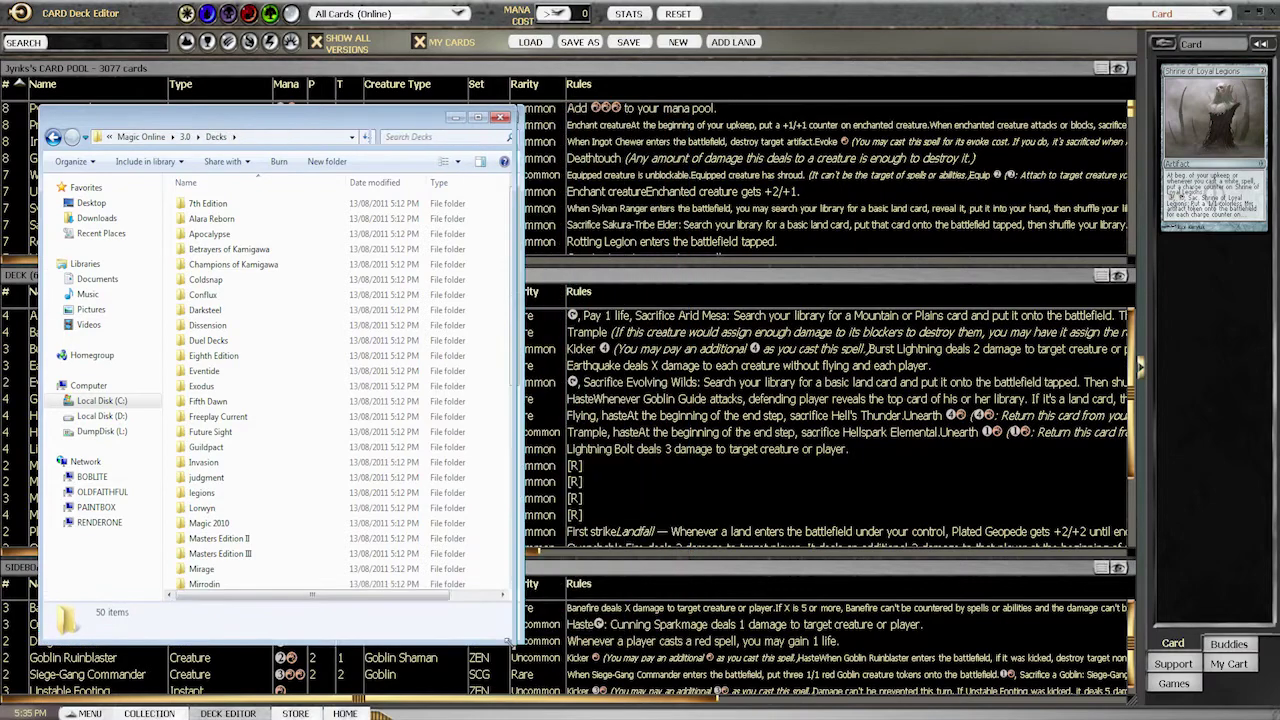
drag(315, 135, 707, 137)
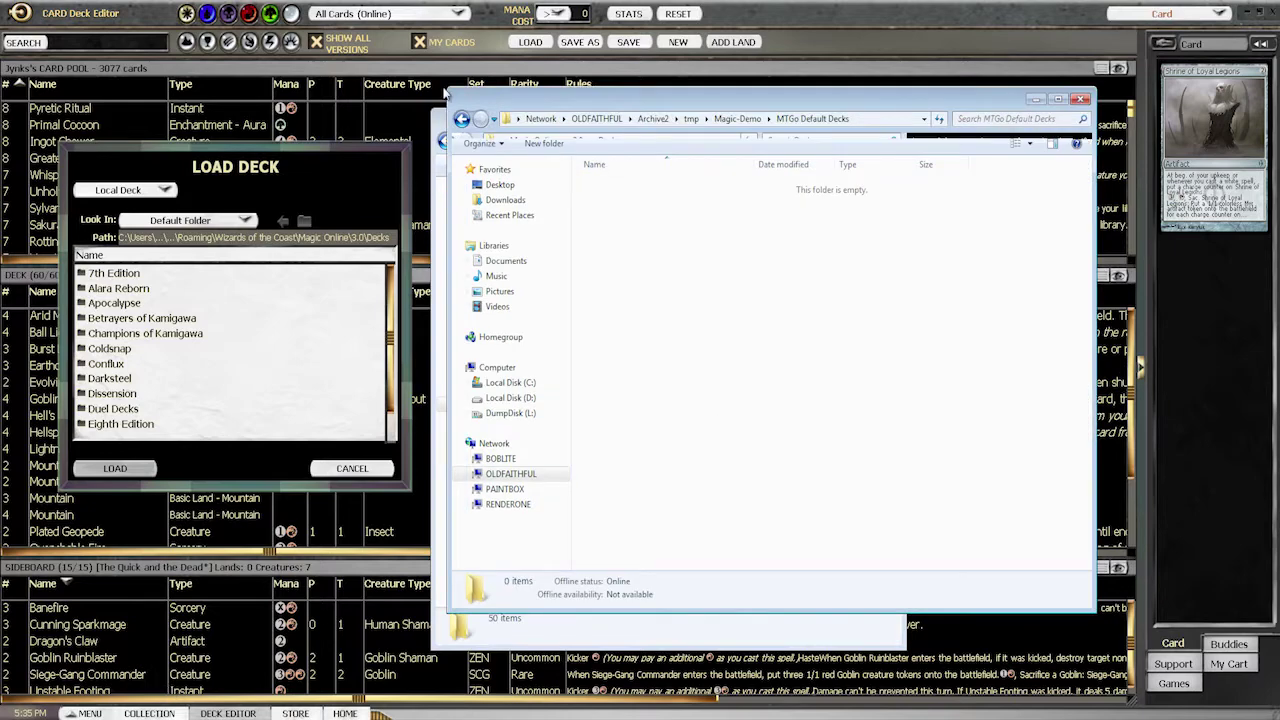
drag(448, 92, 866, 110)
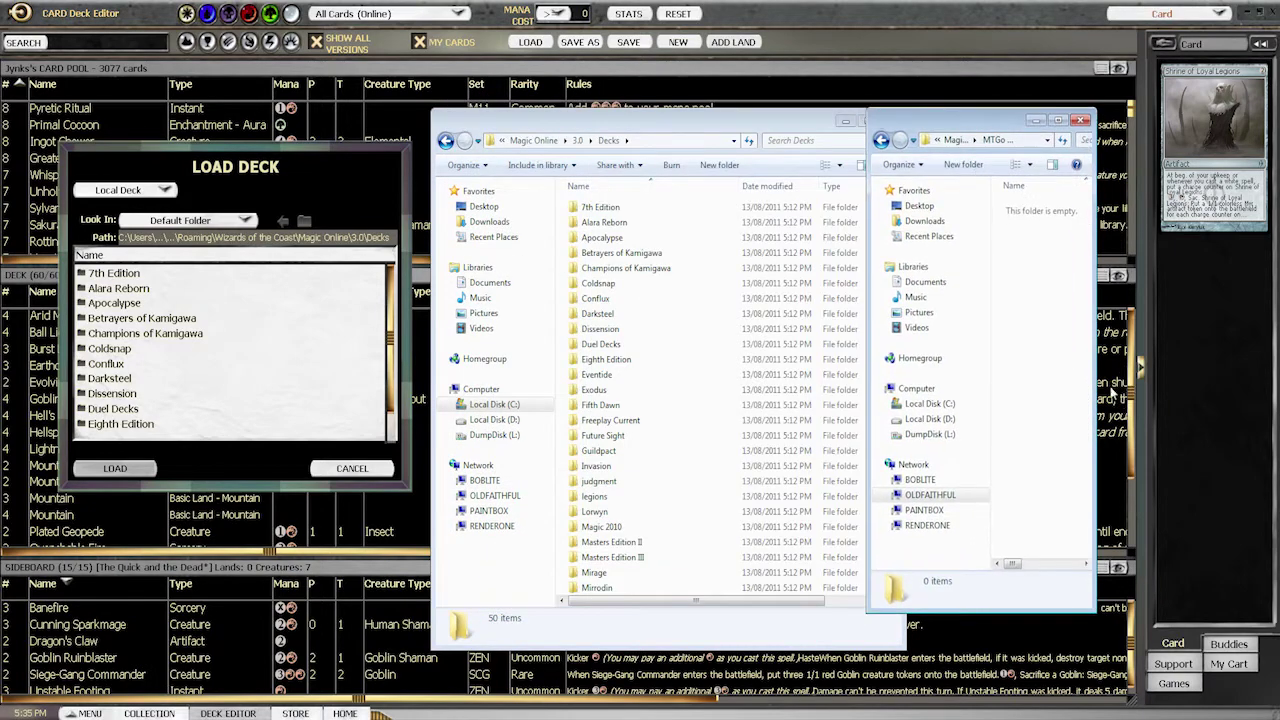
drag(1096, 390, 1278, 370)
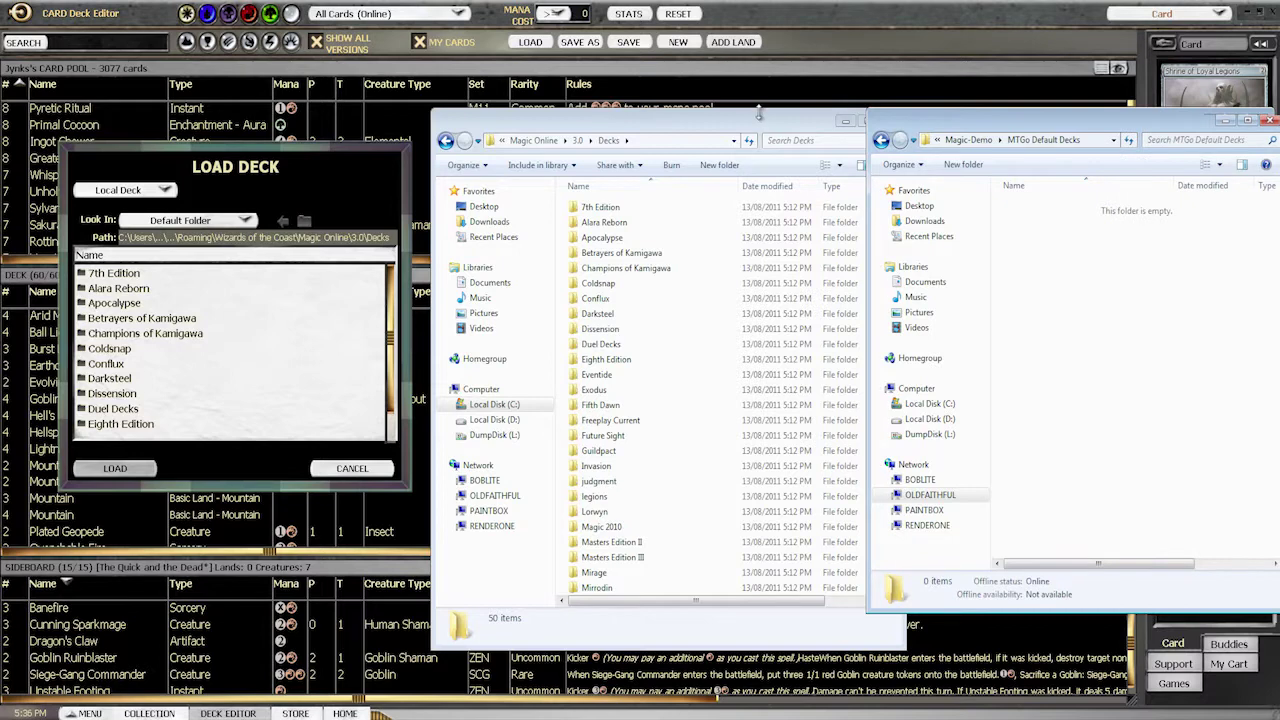
drag(756, 118, 684, 112)
Select all 50 deck folders in Decks and right-drag them into MTGo Default Decks.
click(556, 293)
key(ctrl+a)
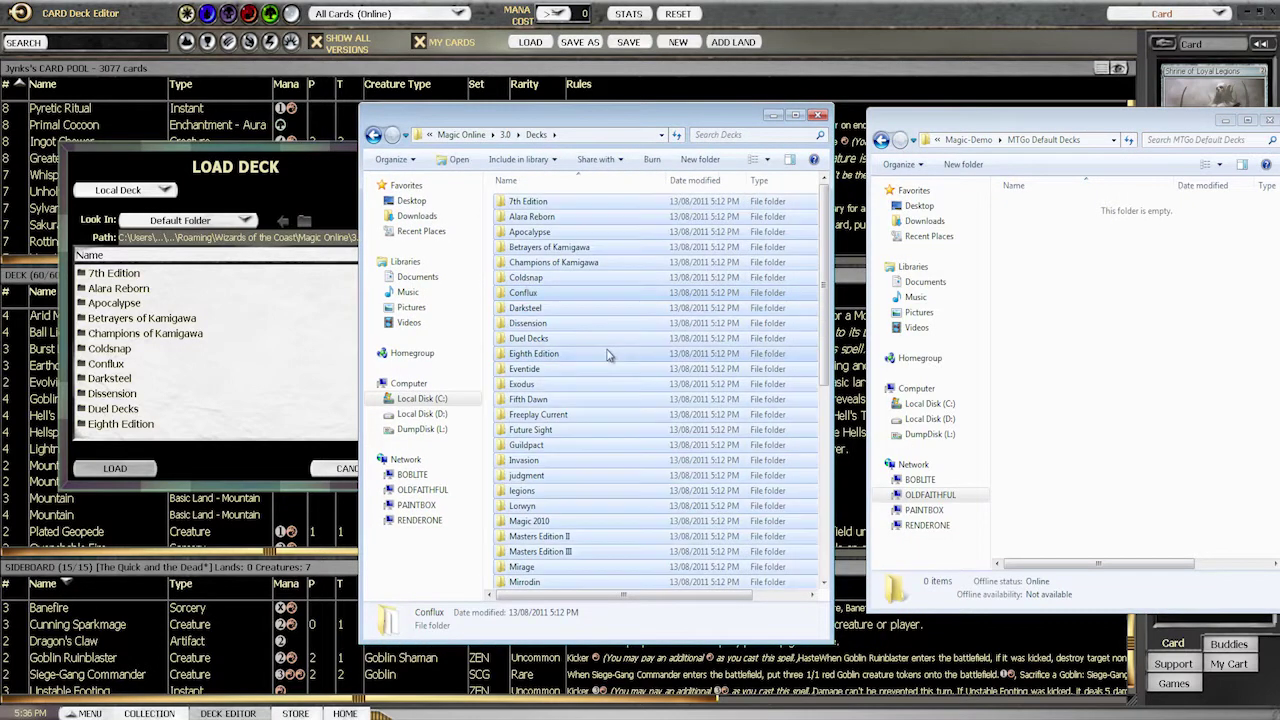
drag(522, 293, 1102, 334)
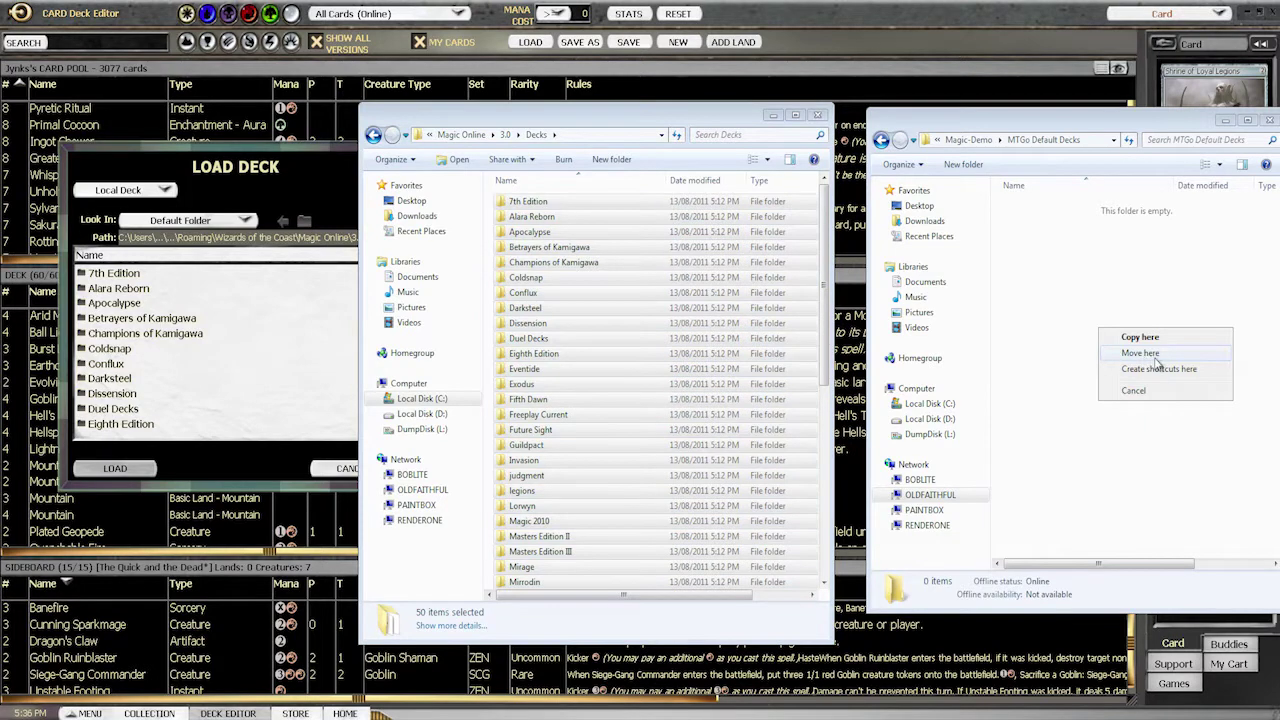
Move all 50 deck folders into MTGo Default Decks, then go back to Magic-Demo.
click(1154, 356)
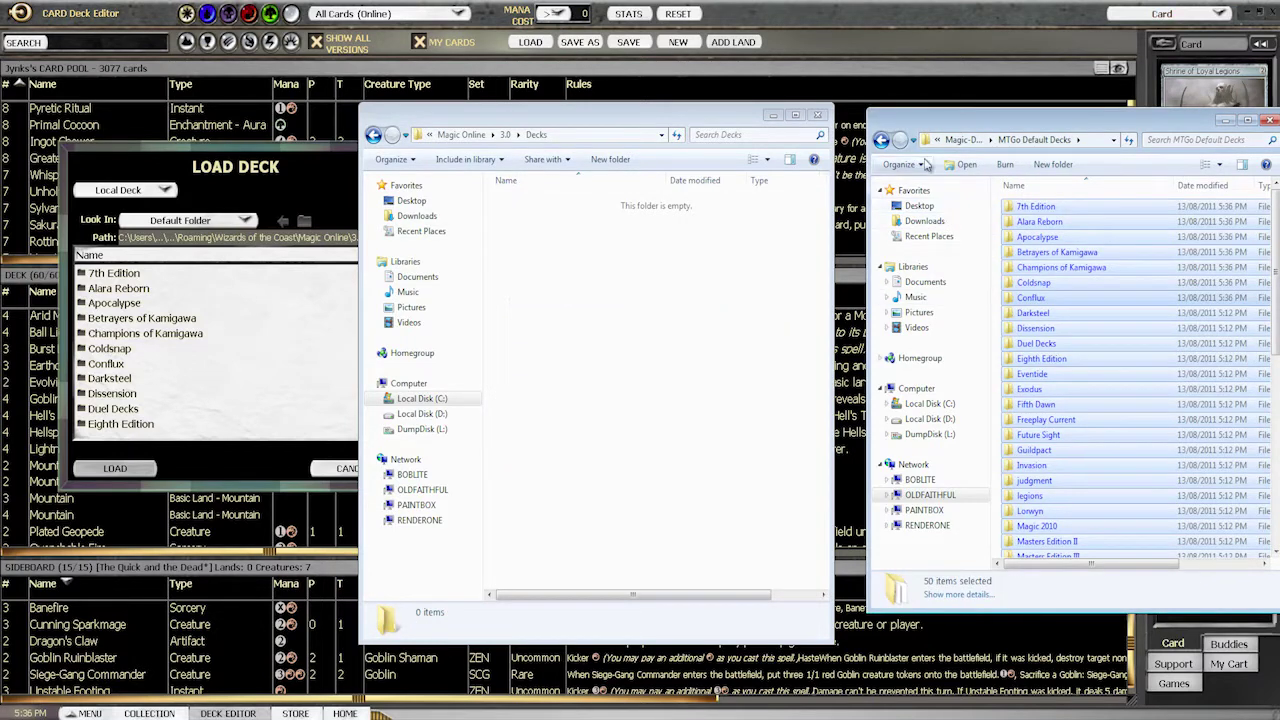
click(881, 141)
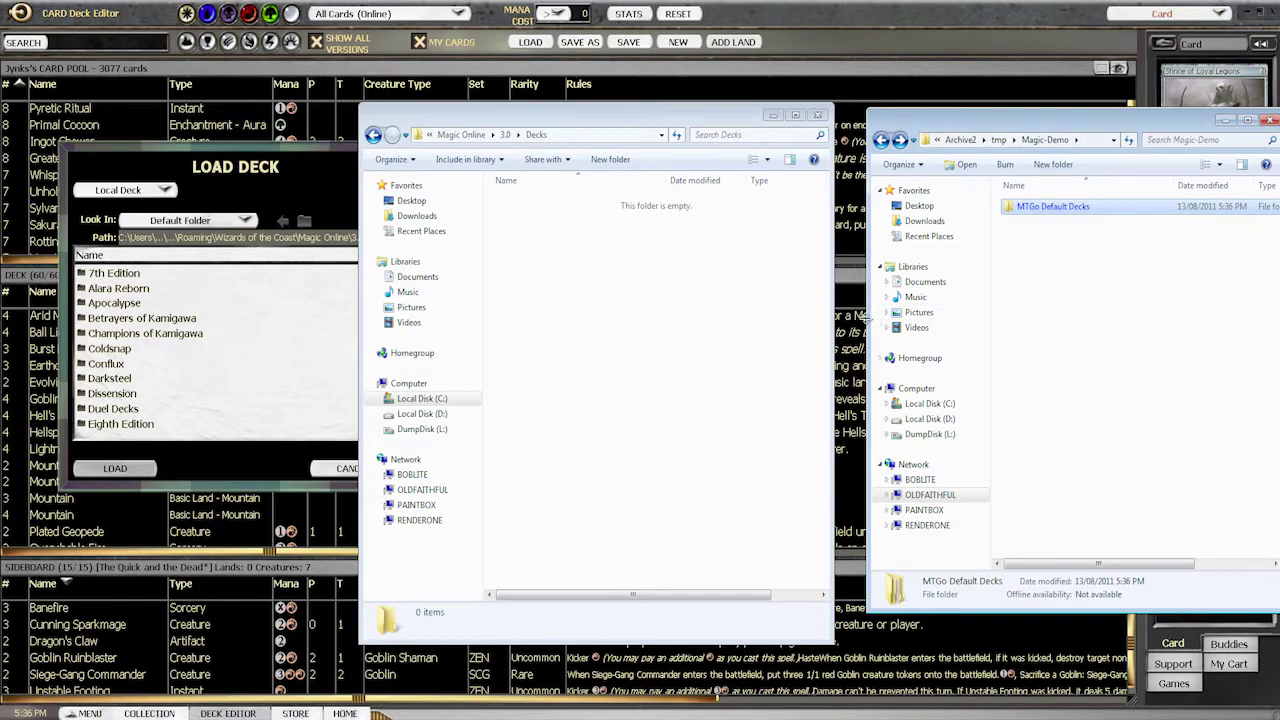
Reopen Load Deck without saving and show the now-empty default Decks list.
drag(866, 320, 786, 320)
drag(576, 109, 526, 113)
click(249, 150)
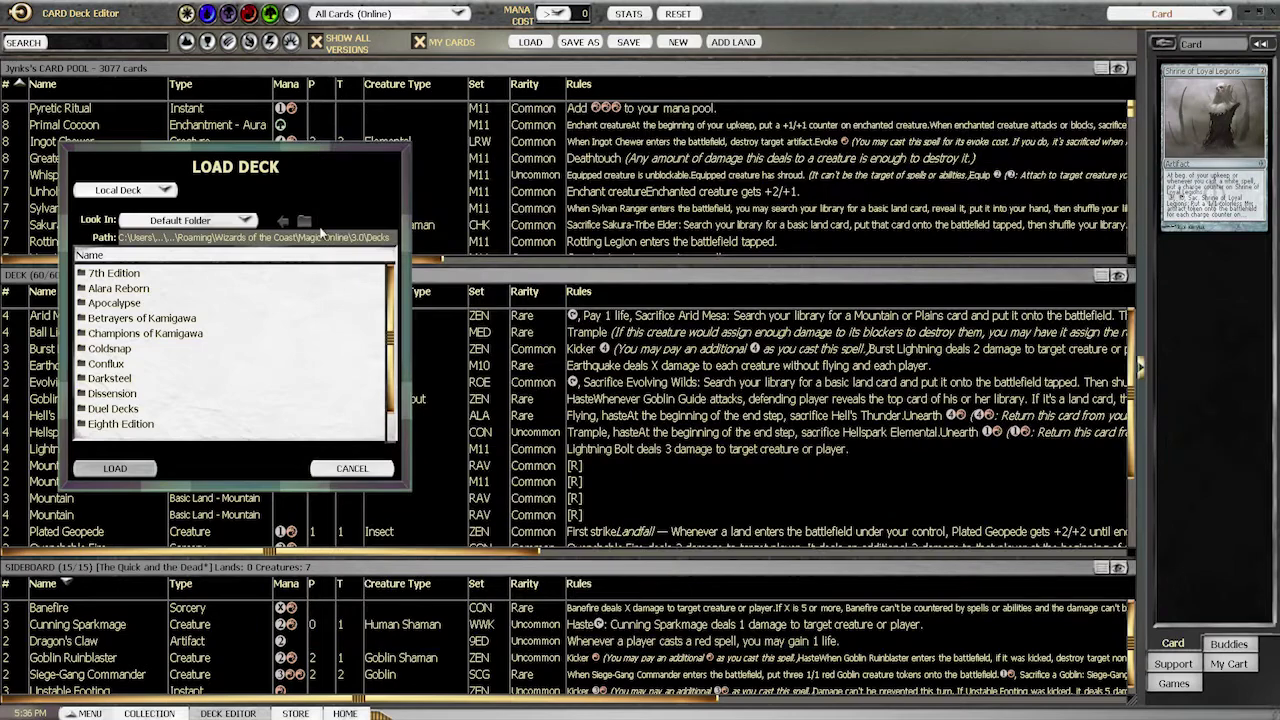
click(360, 466)
click(530, 41)
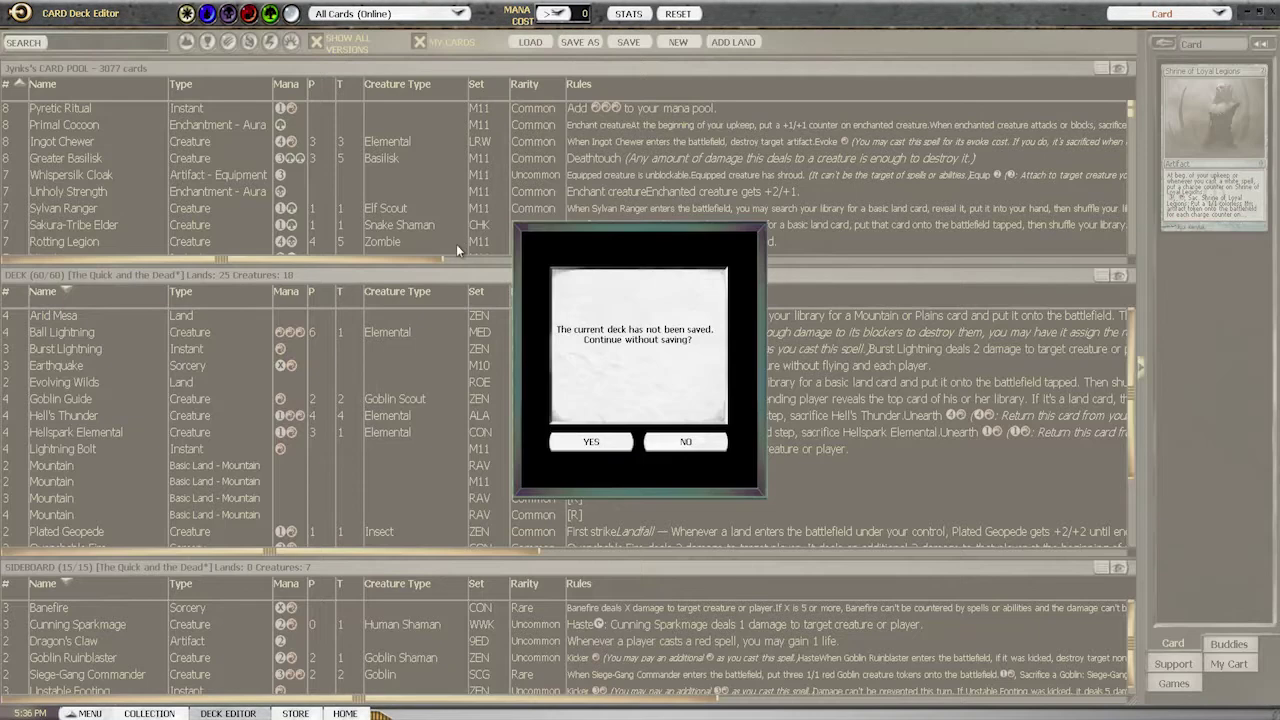
click(592, 442)
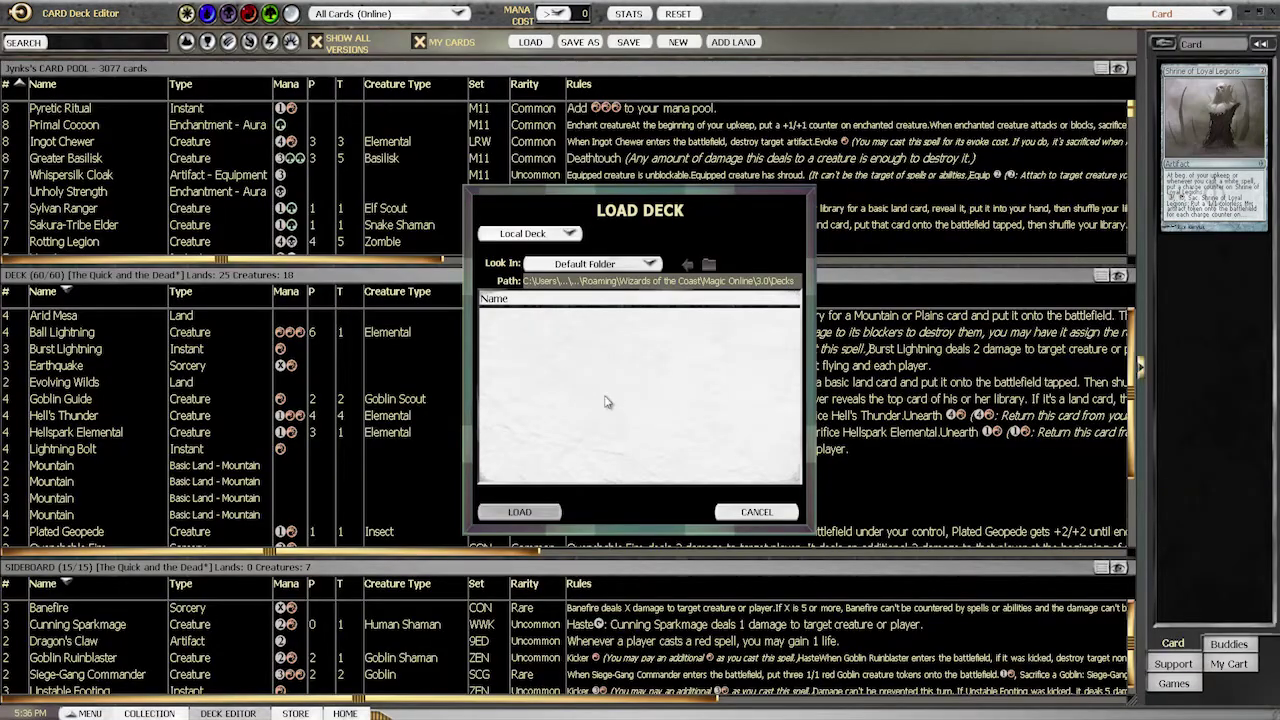
drag(619, 196, 225, 168)
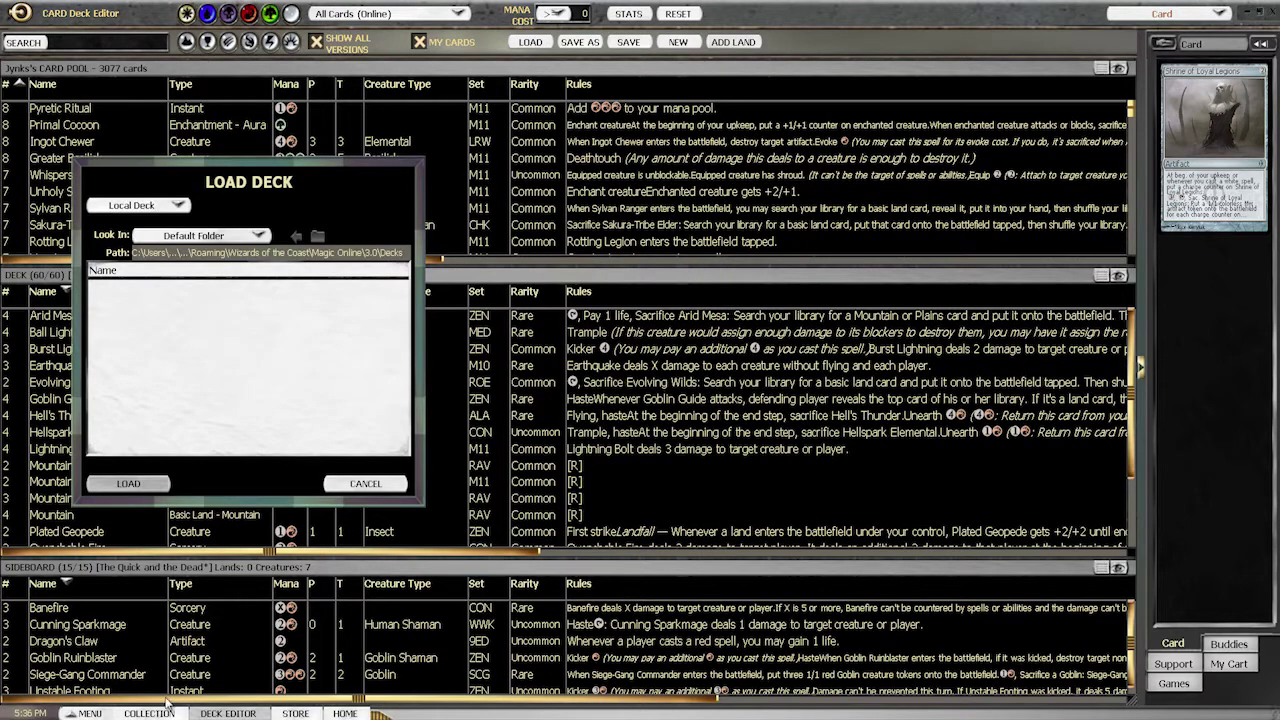
Bring up both Explorer windows, then launch cmd.exe as administrator from the Start menu search.
key(alt+Tab)
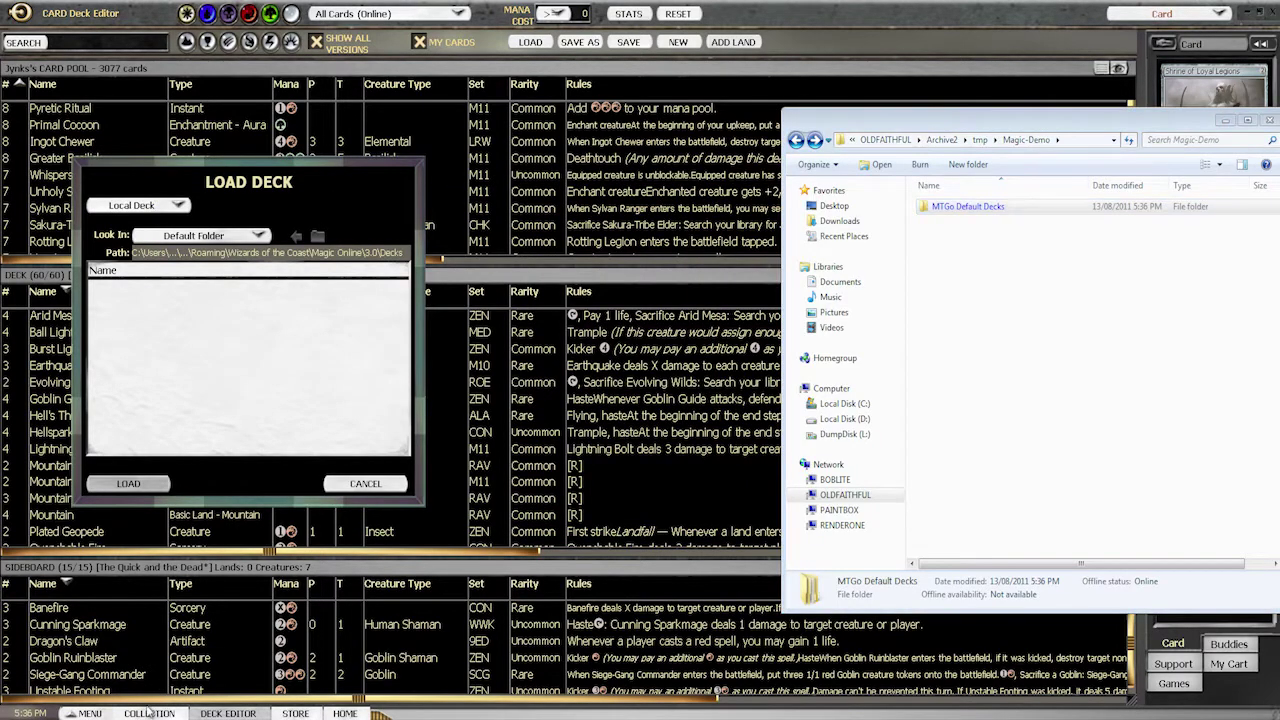
key(alt+Tab)
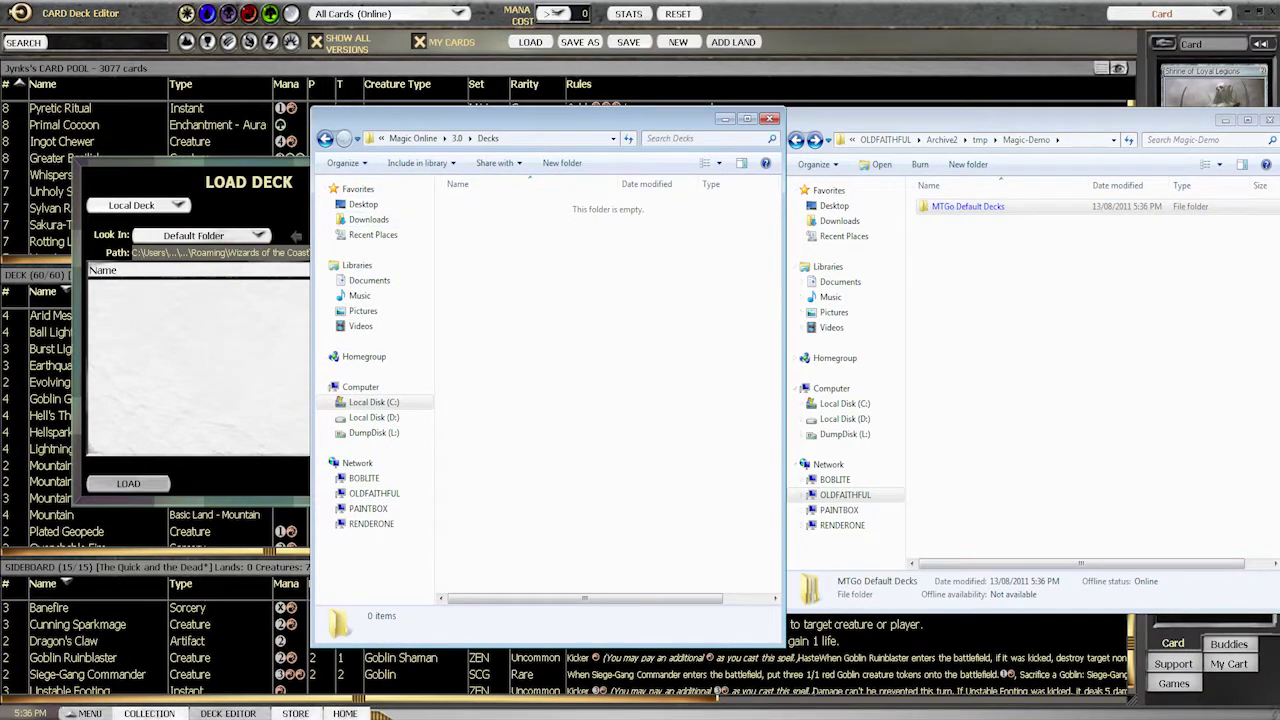
key(super)
click(49, 699)
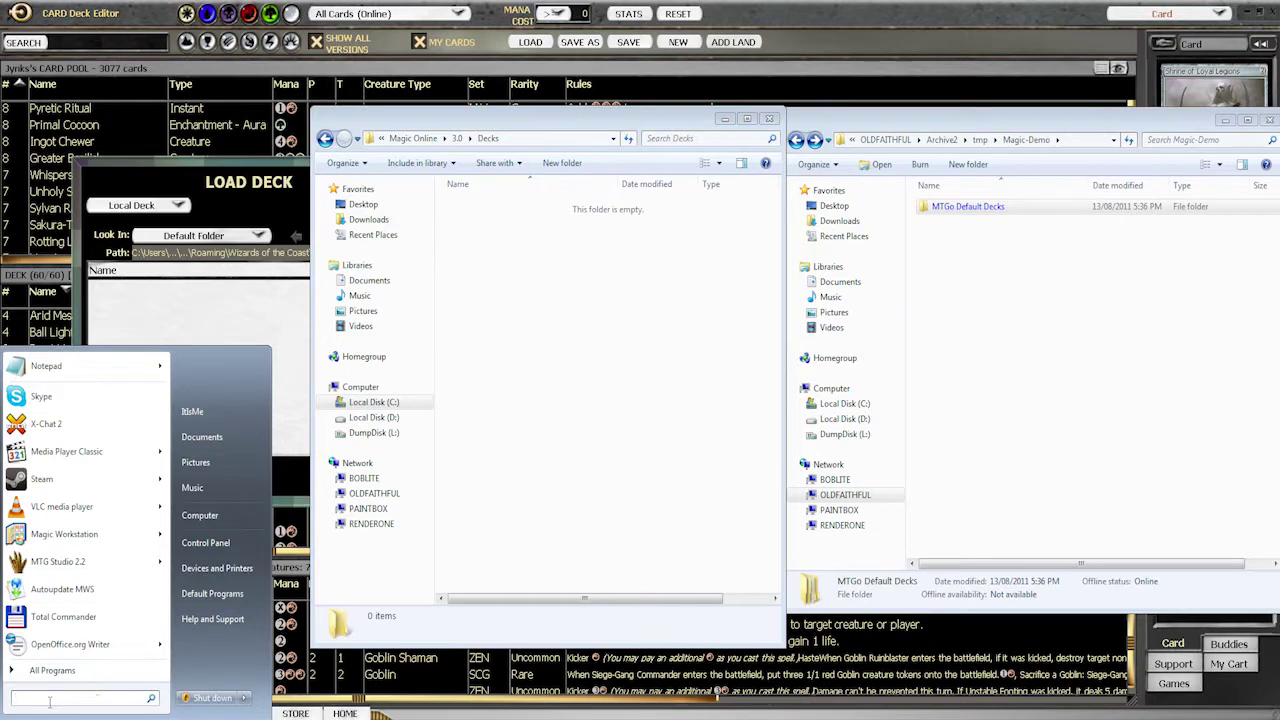
text(cmd)
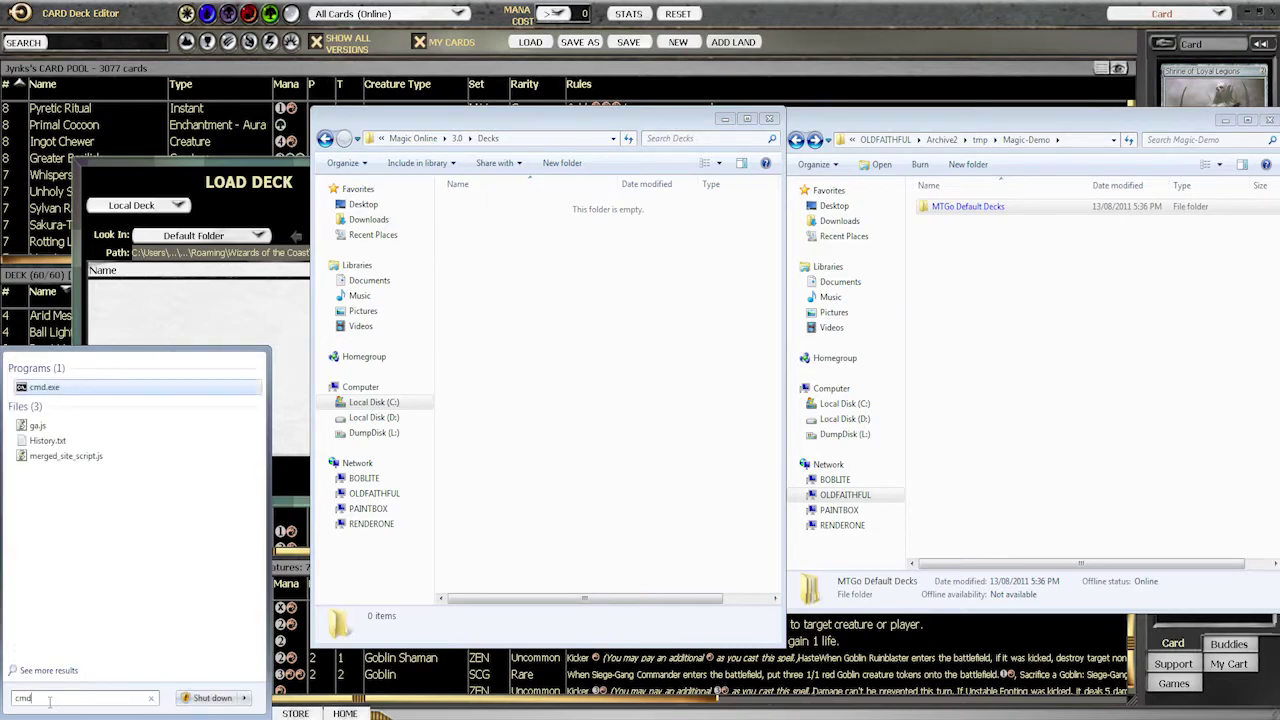
right_click(45, 390)
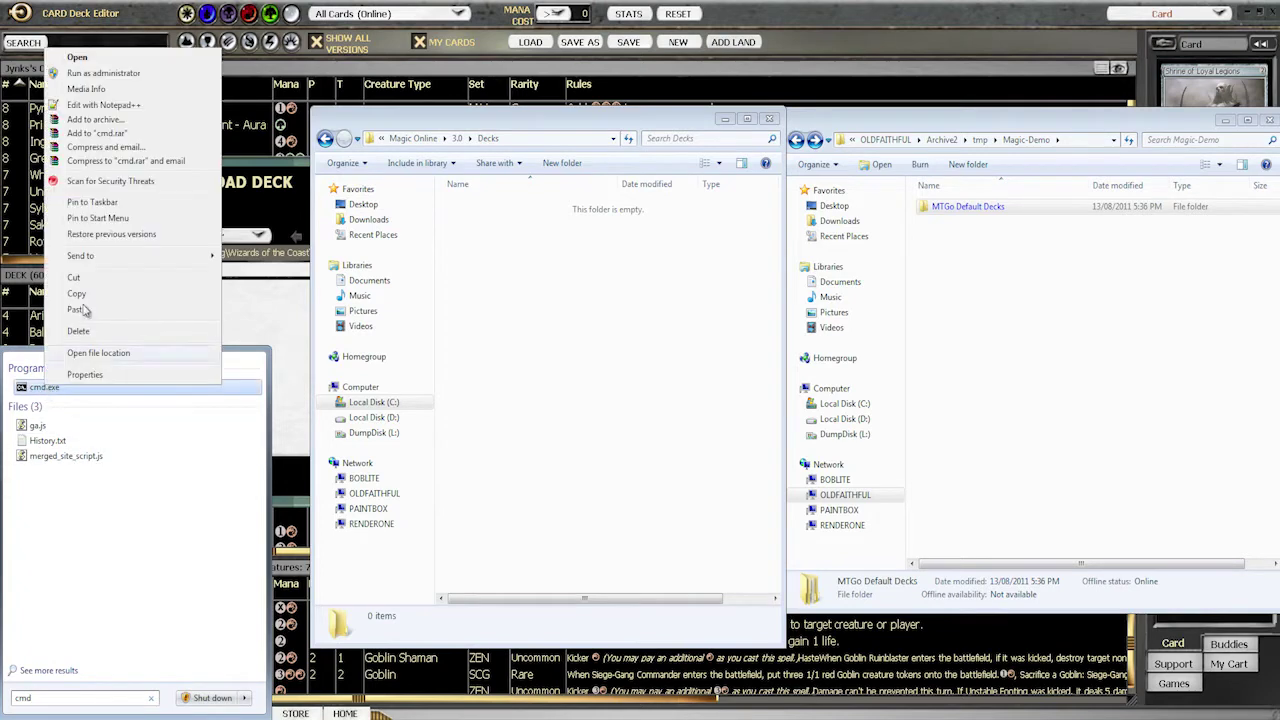
click(118, 75)
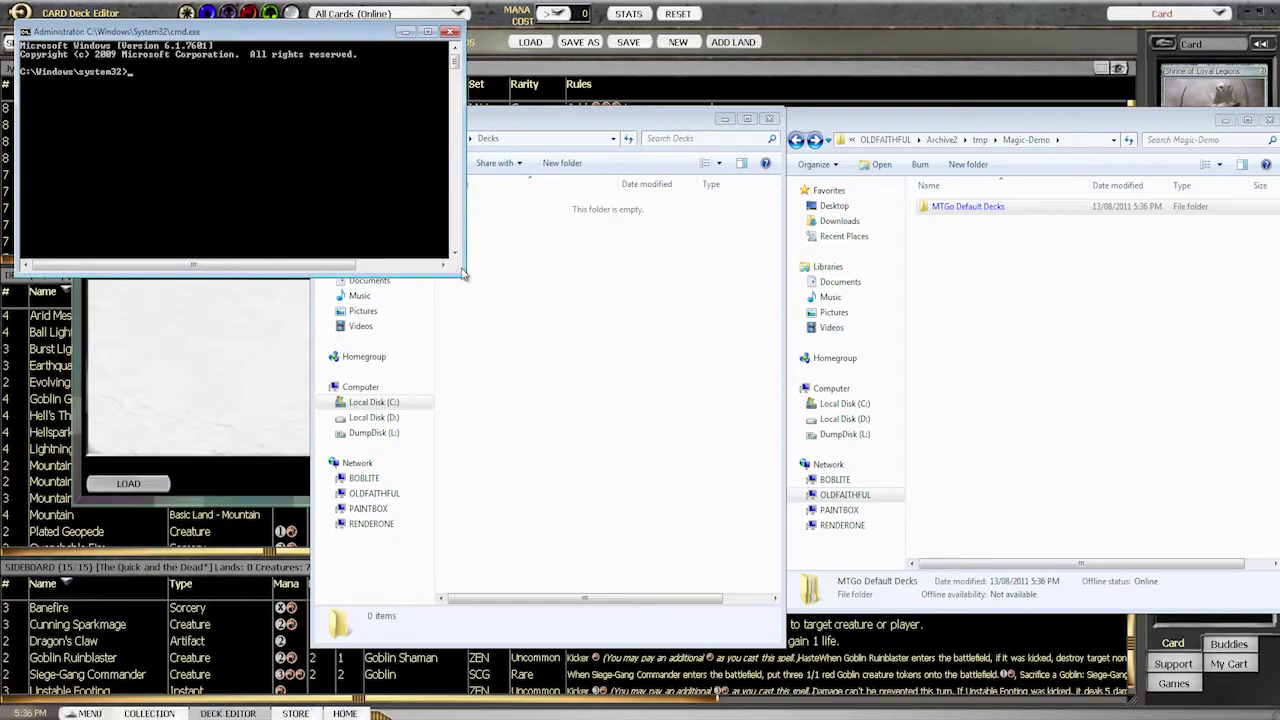
Enlarge and centre the Command Prompt, show mklink's usage help, and begin a 'mklink /D' command.
drag(463, 274, 571, 428)
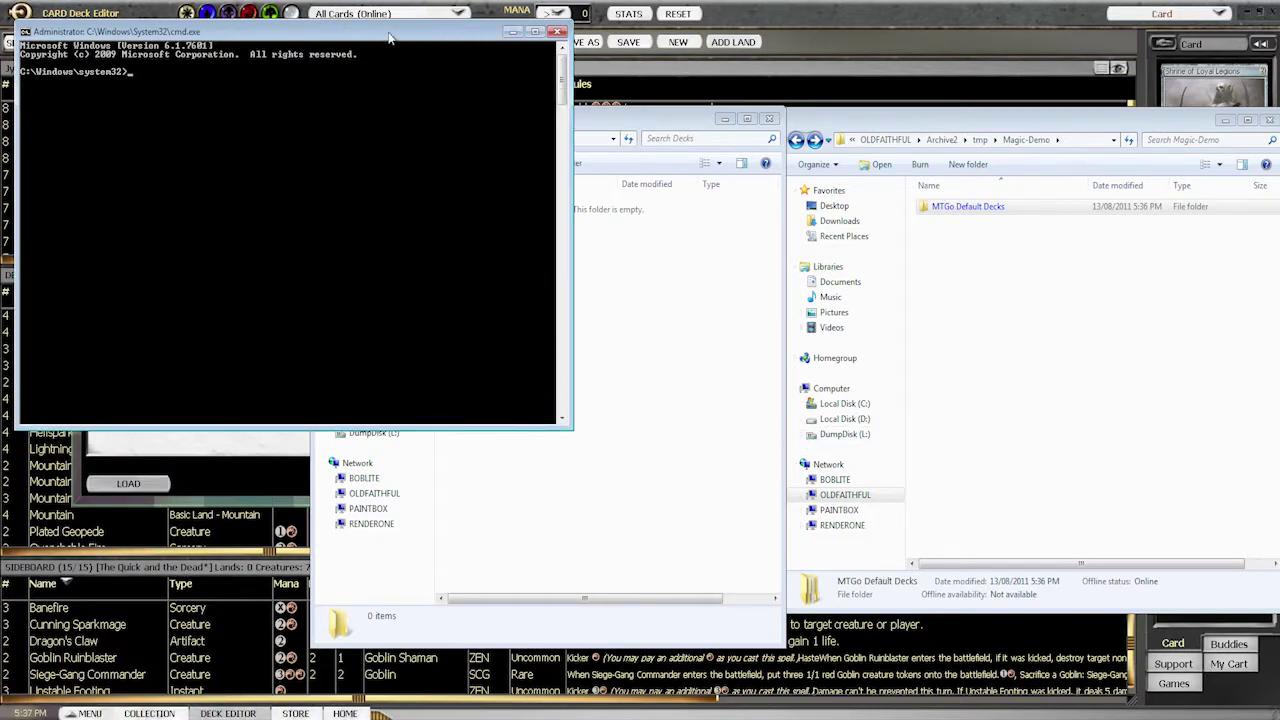
drag(390, 38, 733, 194)
drag(911, 587, 982, 520)
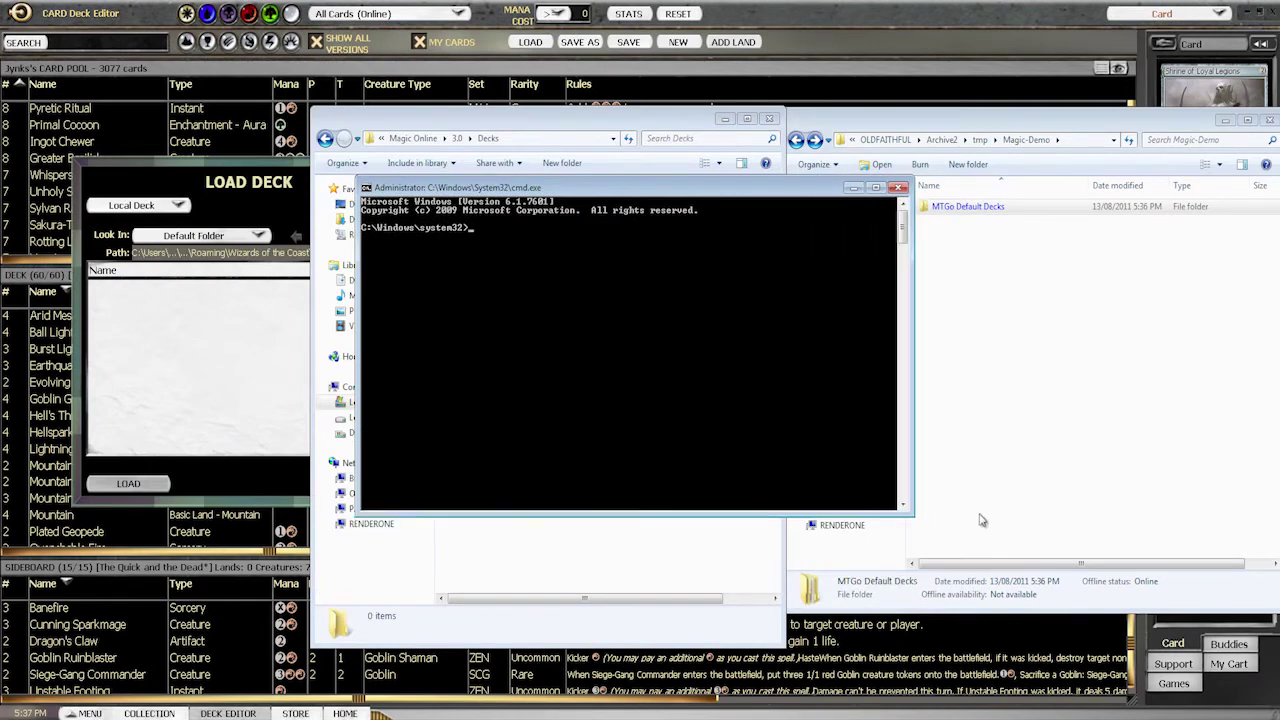
text(mklink)
key(Return)
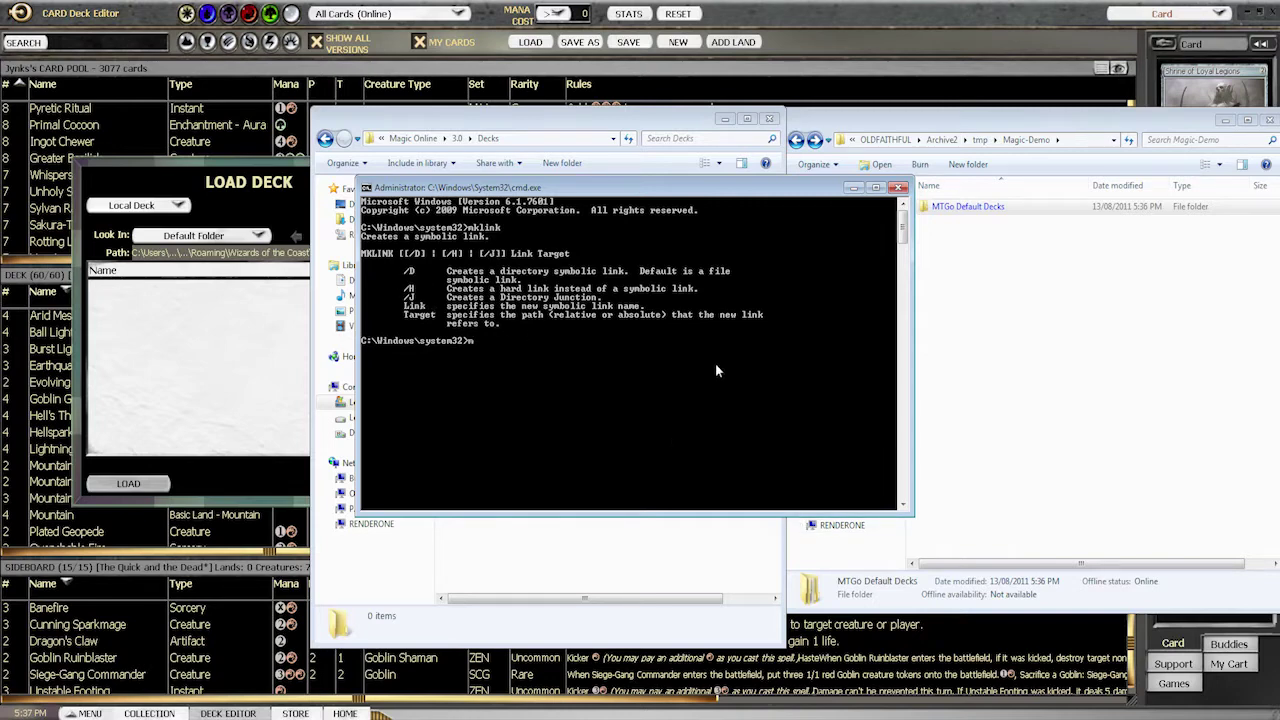
text(link /D)
Copy the empty Decks folder's full path from its Explorer address bar and return to cmd.
click(642, 122)
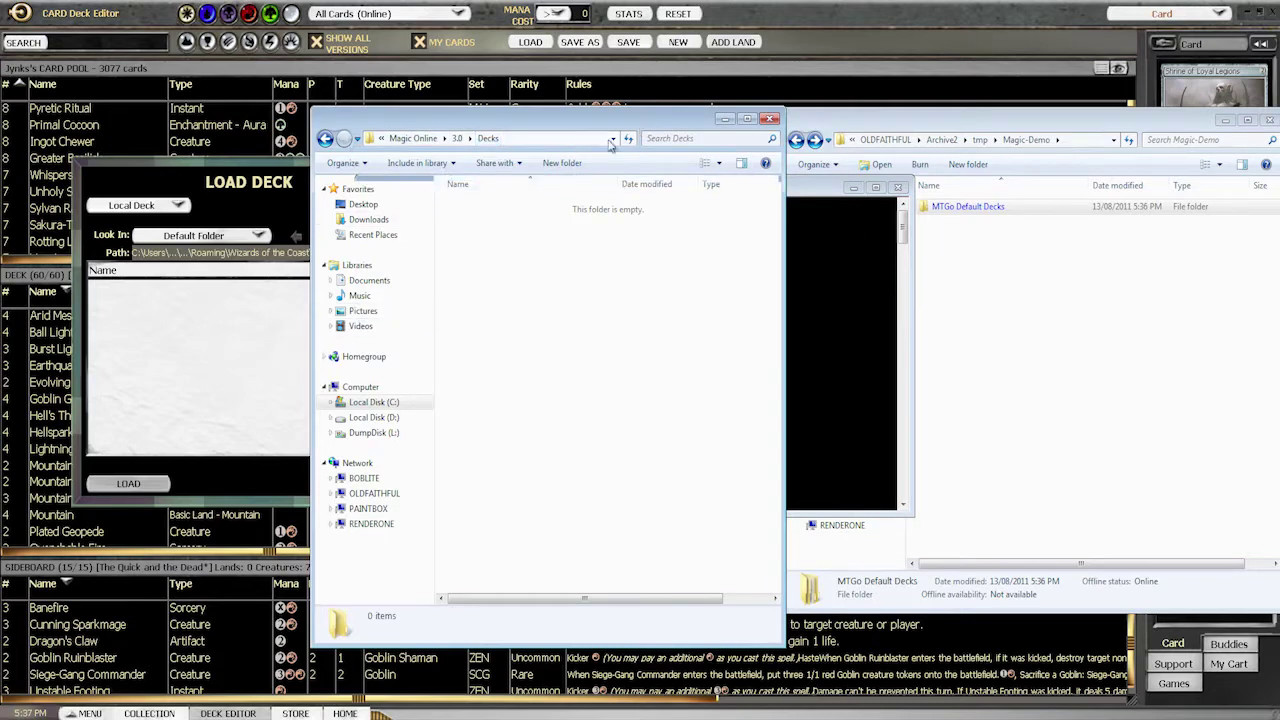
click(563, 139)
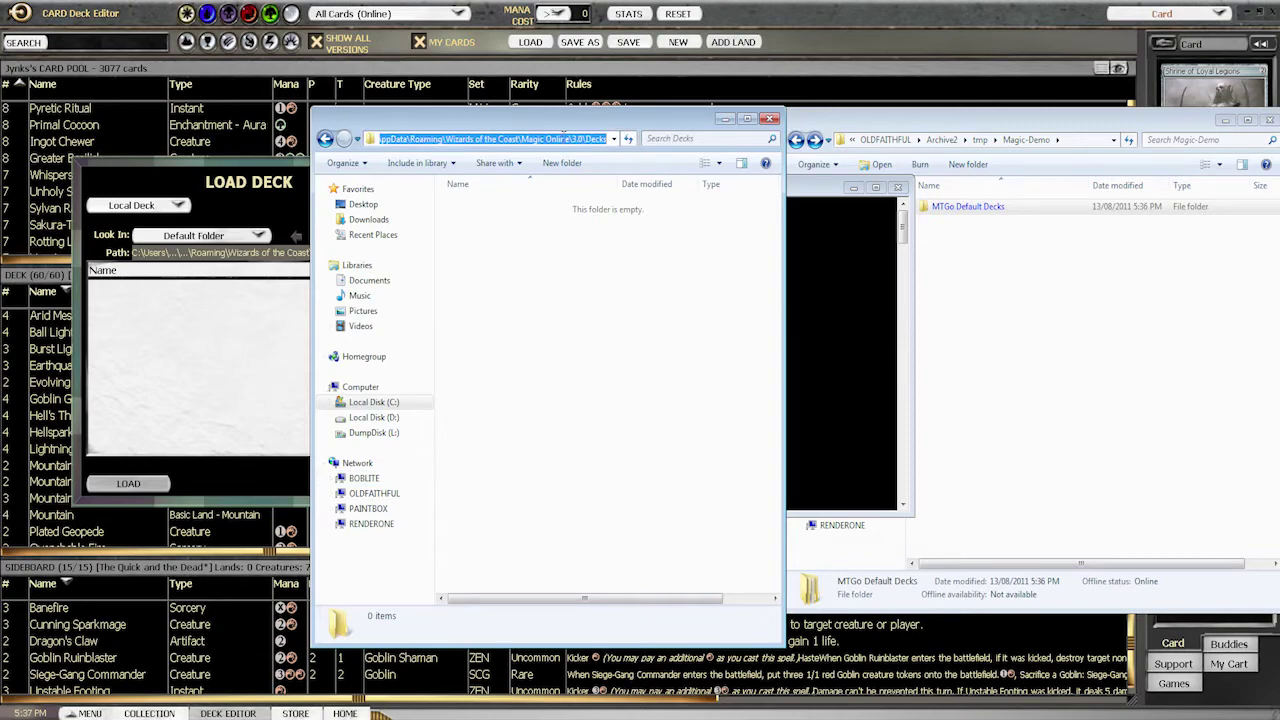
right_click(565, 140)
click(605, 184)
click(160, 357)
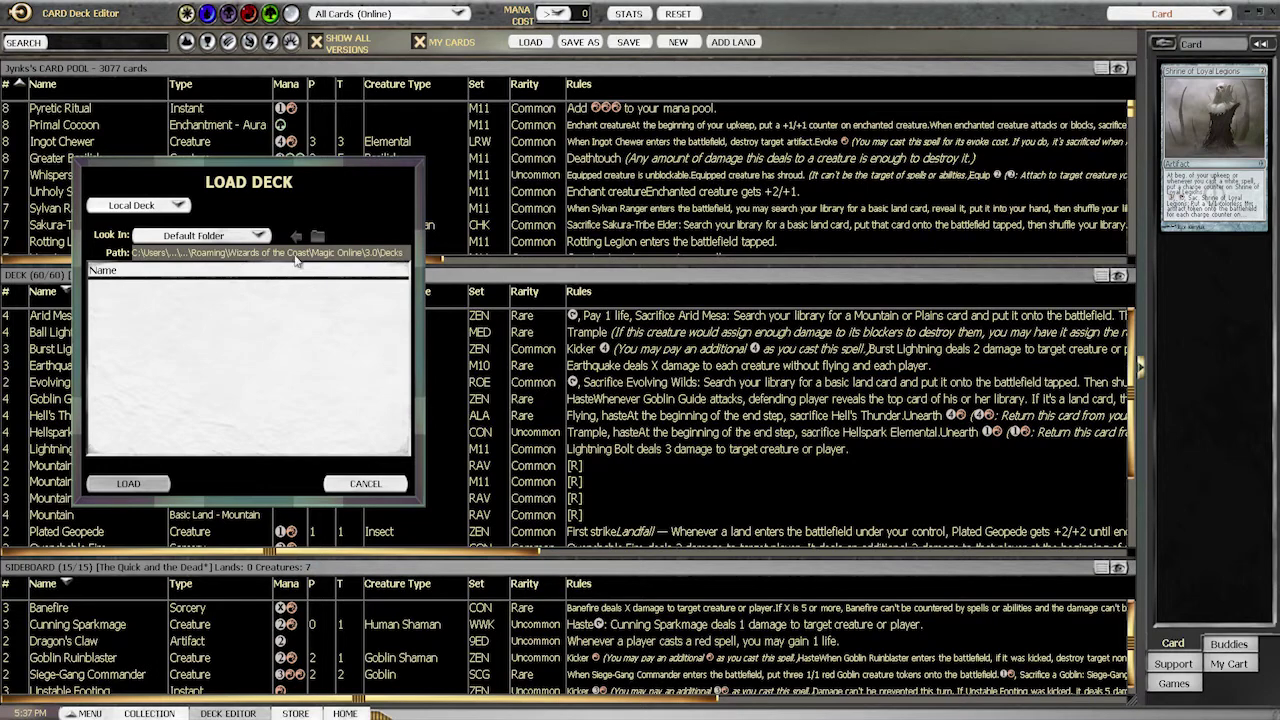
click(392, 254)
key(alt+Tab)
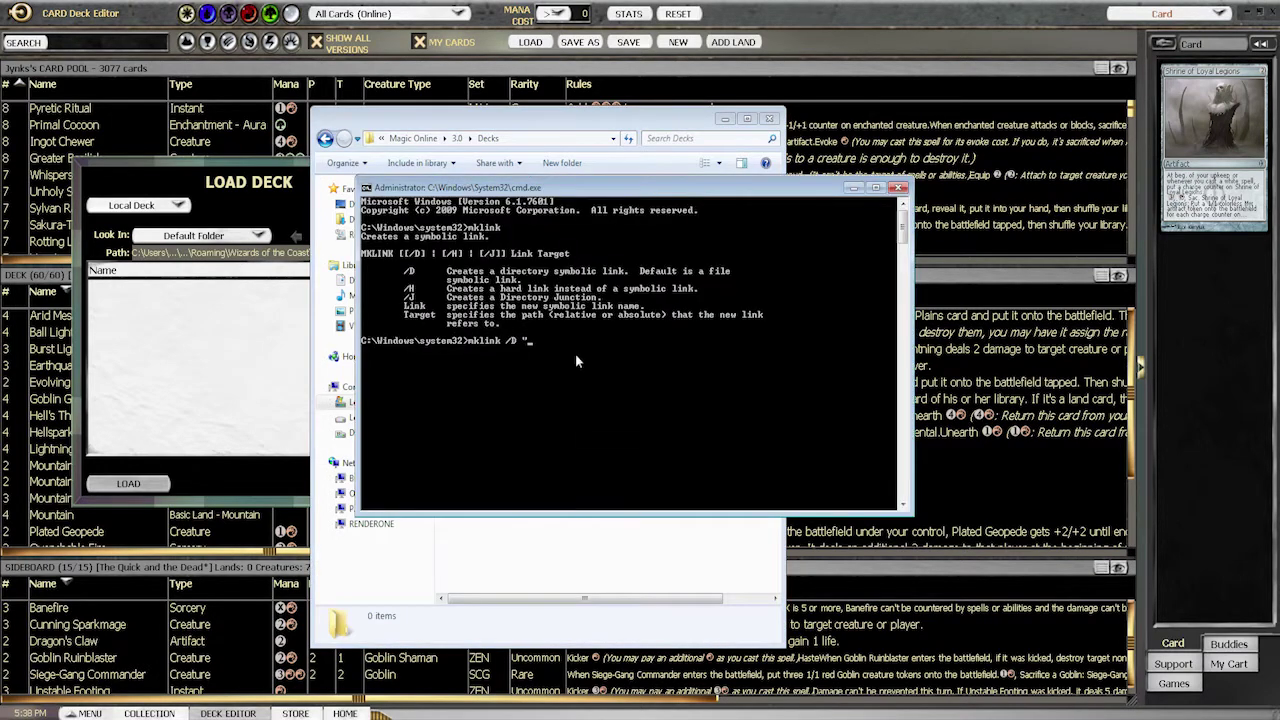
Paste the quoted Decks path and the quoted \\OLDFAITHFUL\Archive2\tmp\Magic-Demo target into the mklink /D line.
right_click(555, 344)
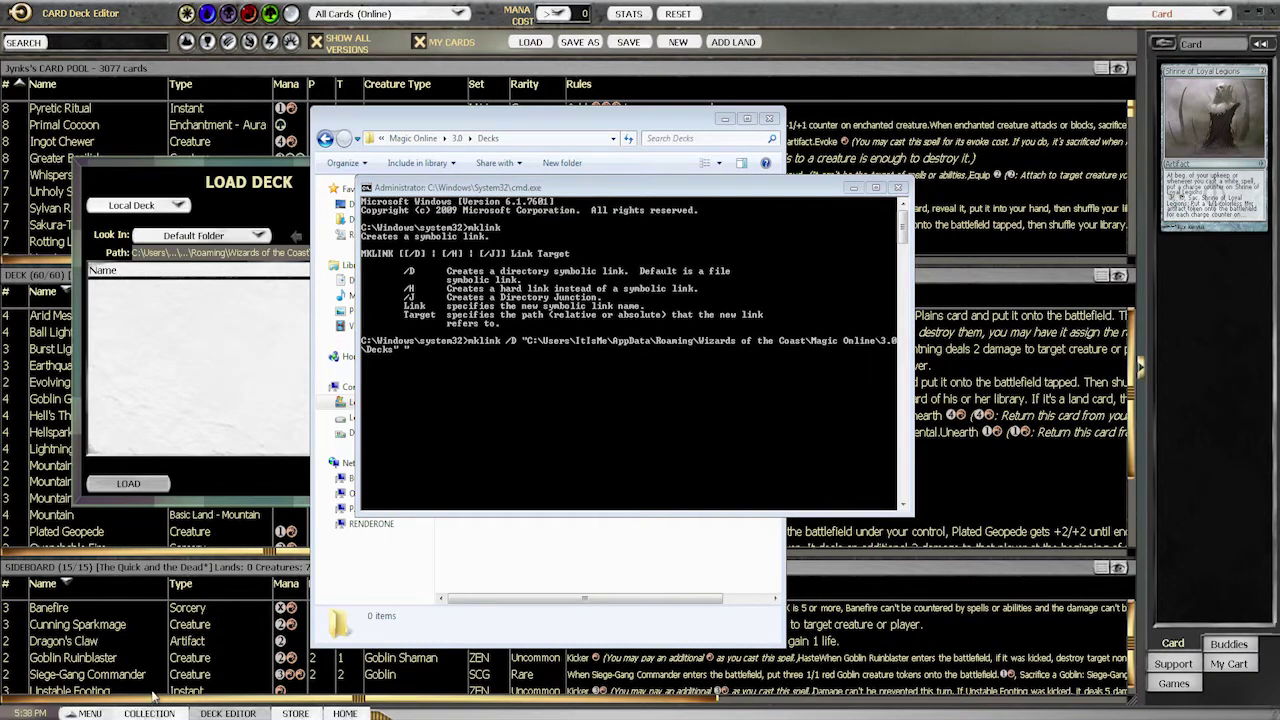
key(alt+Tab)
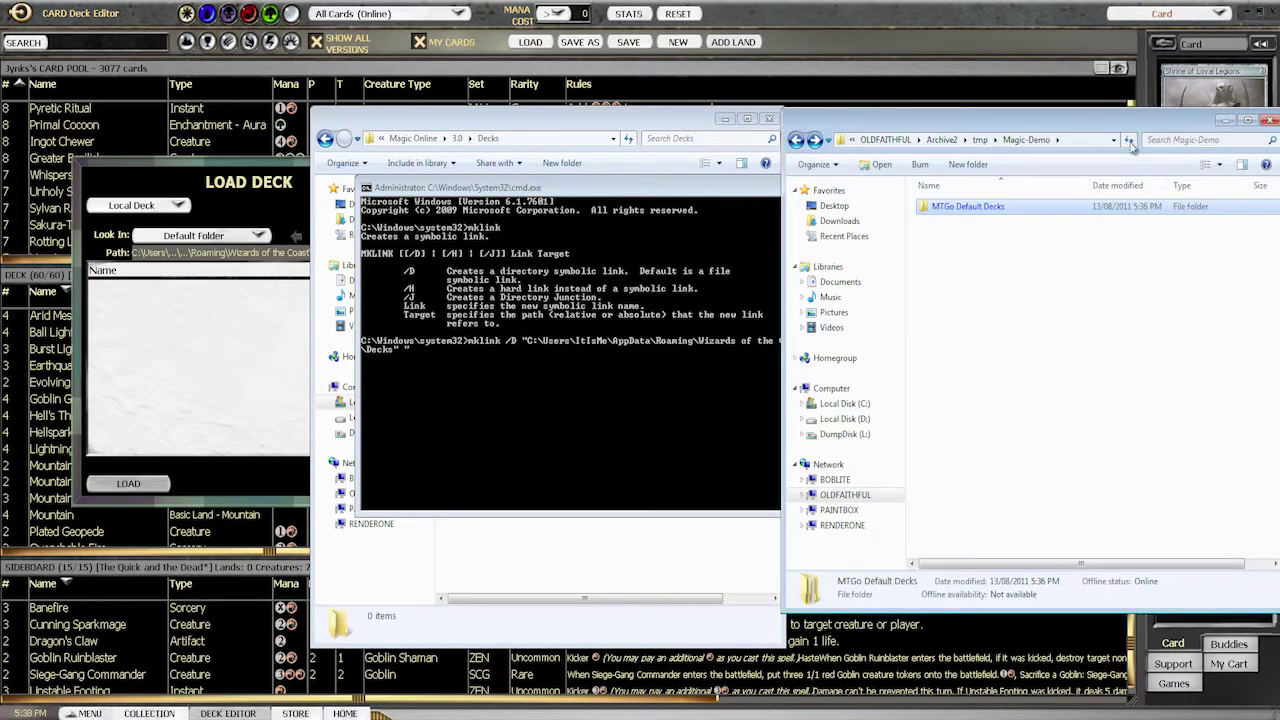
click(1058, 138)
right_click(1044, 140)
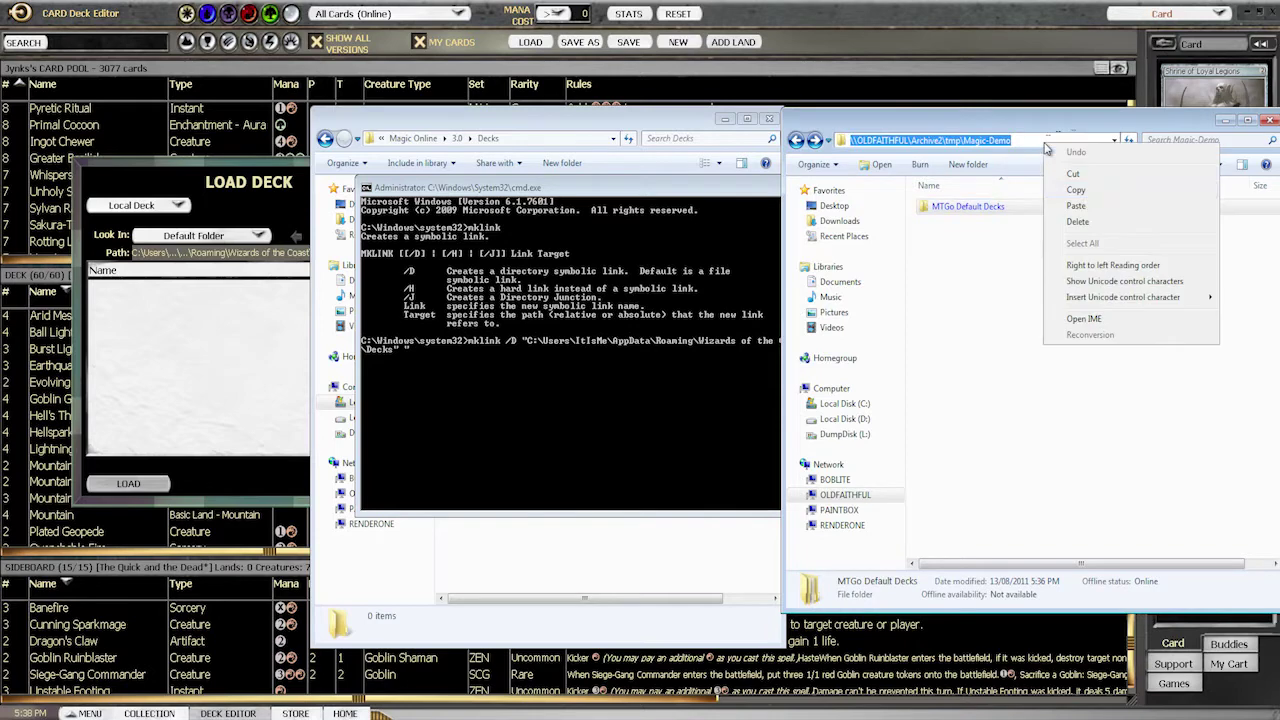
click(1088, 197)
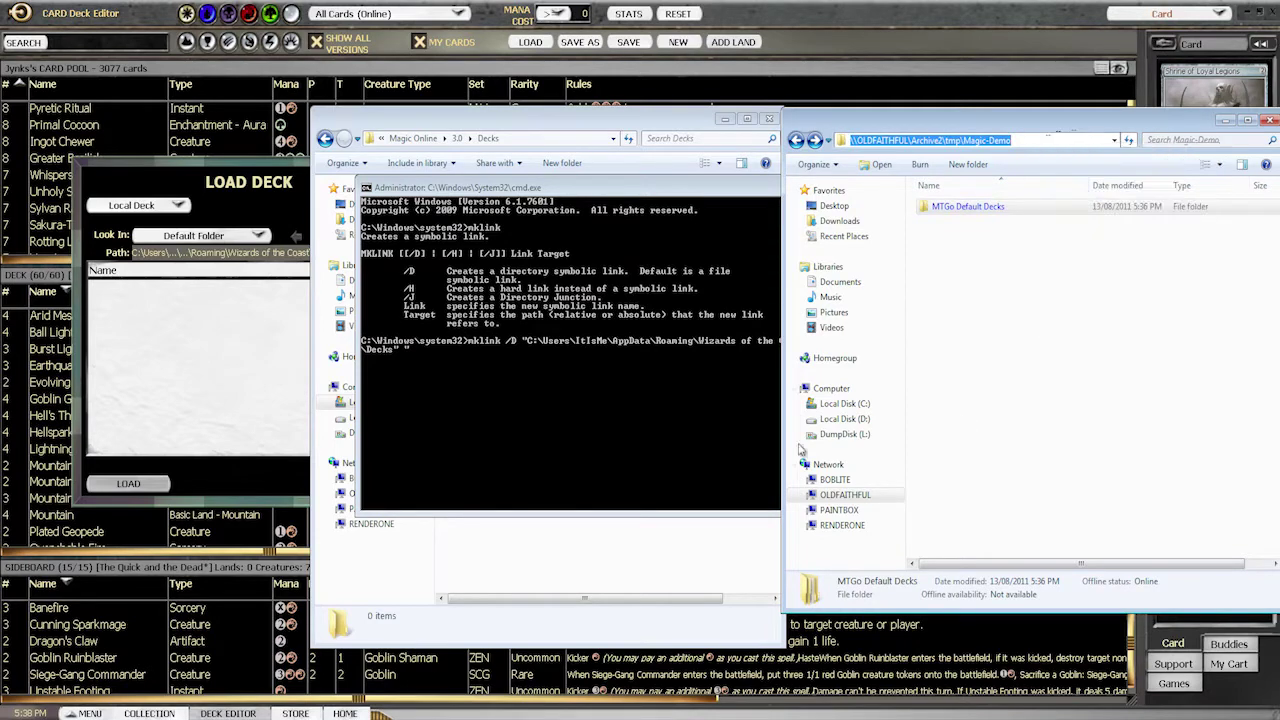
click(575, 403)
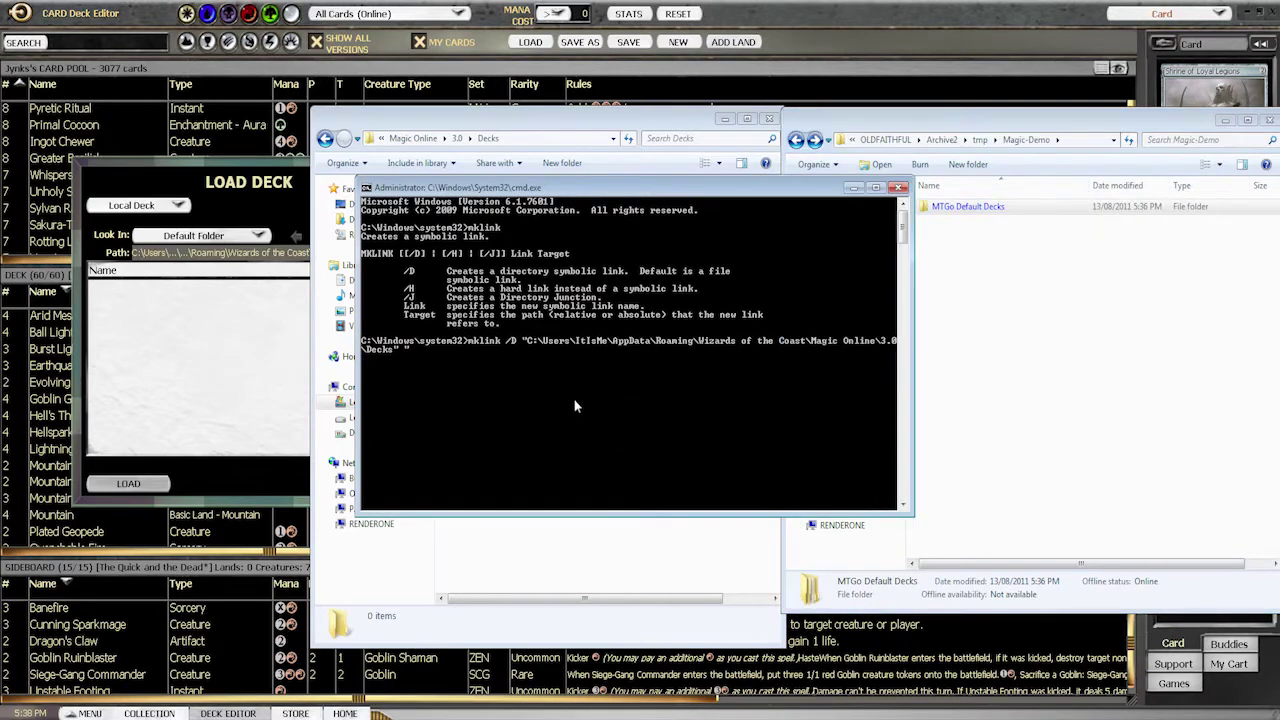
right_click(452, 366)
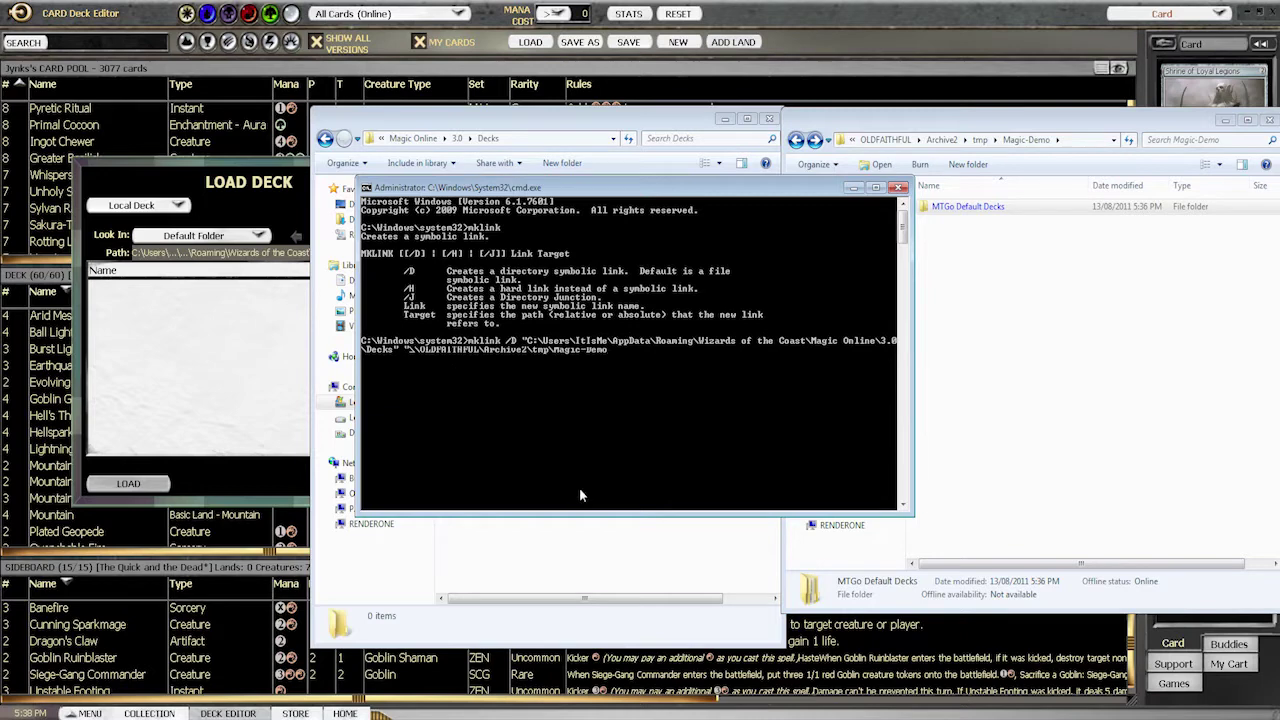
text(")
Delete the original Decks folder from Magic Online 3.0, then run mklink to create the Decks link.
drag(560, 187, 805, 216)
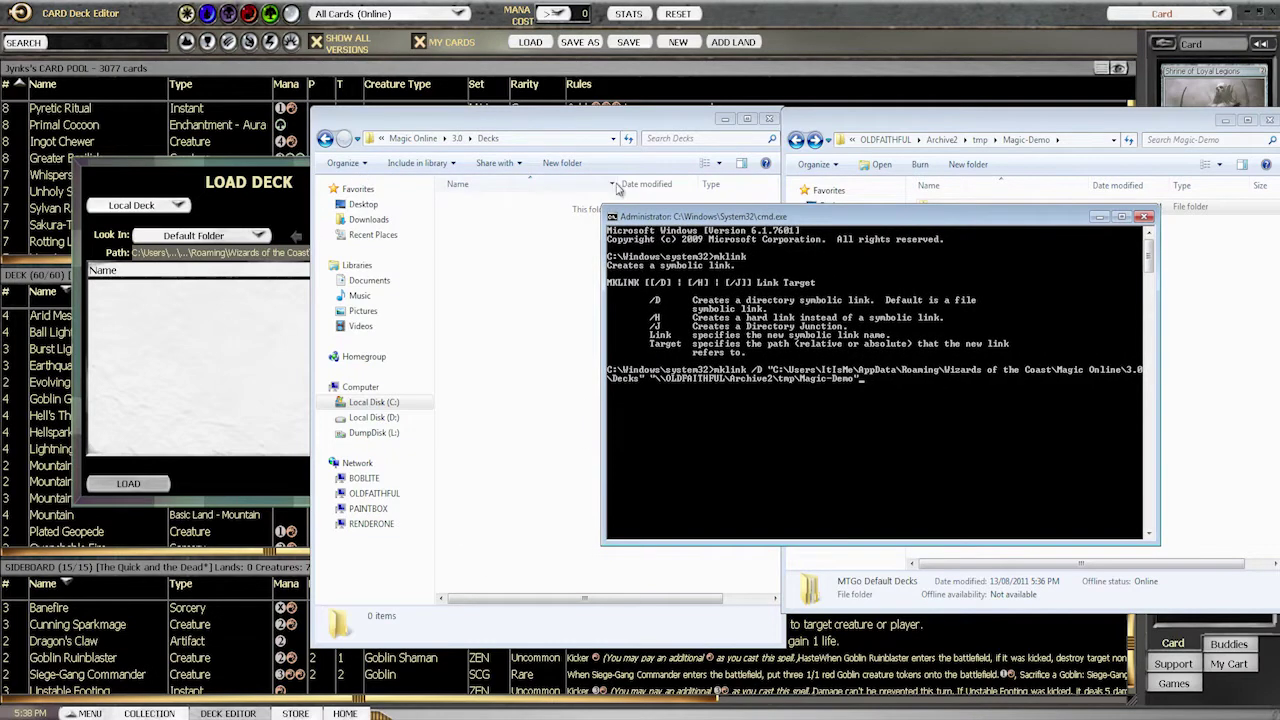
drag(539, 115, 329, 109)
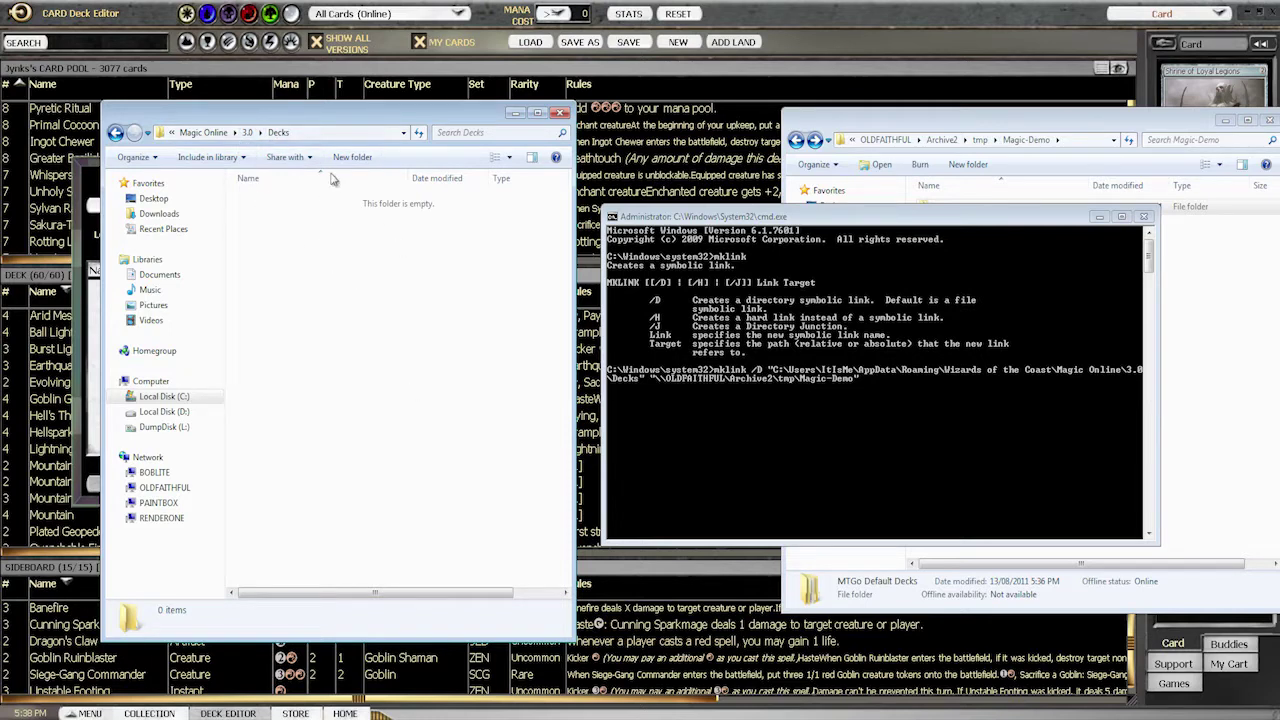
click(247, 132)
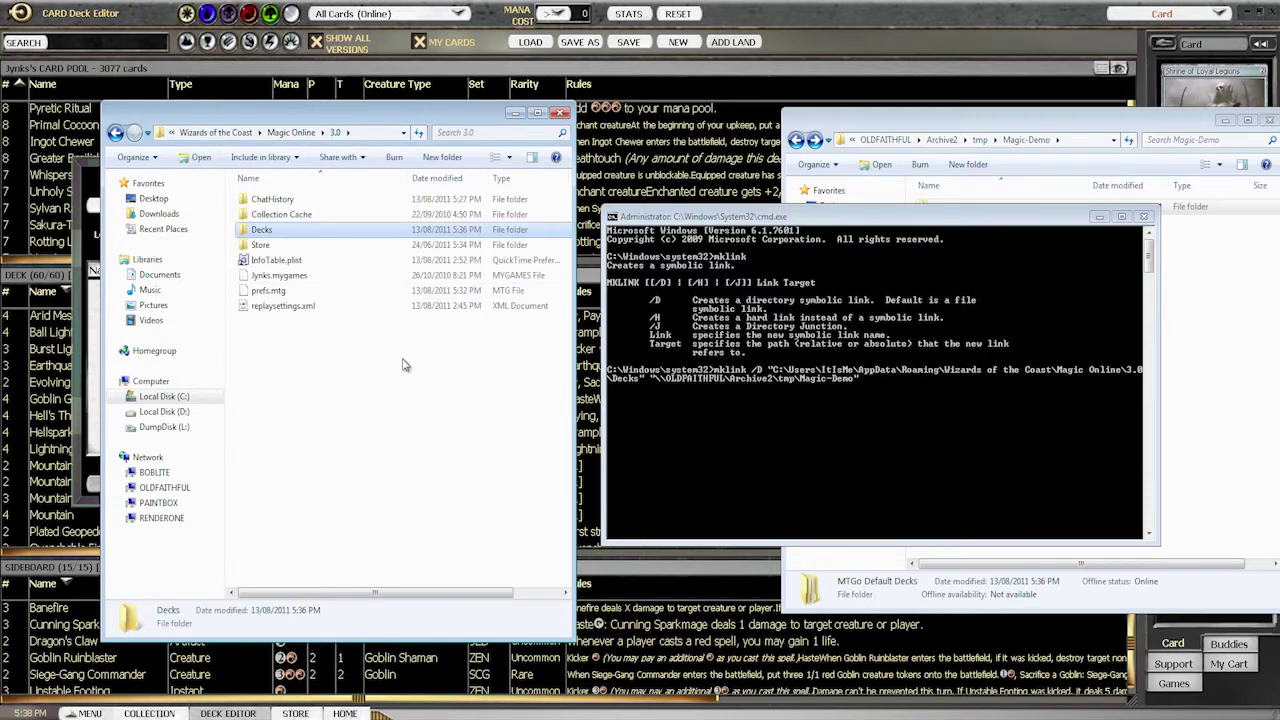
right_click(272, 230)
click(303, 527)
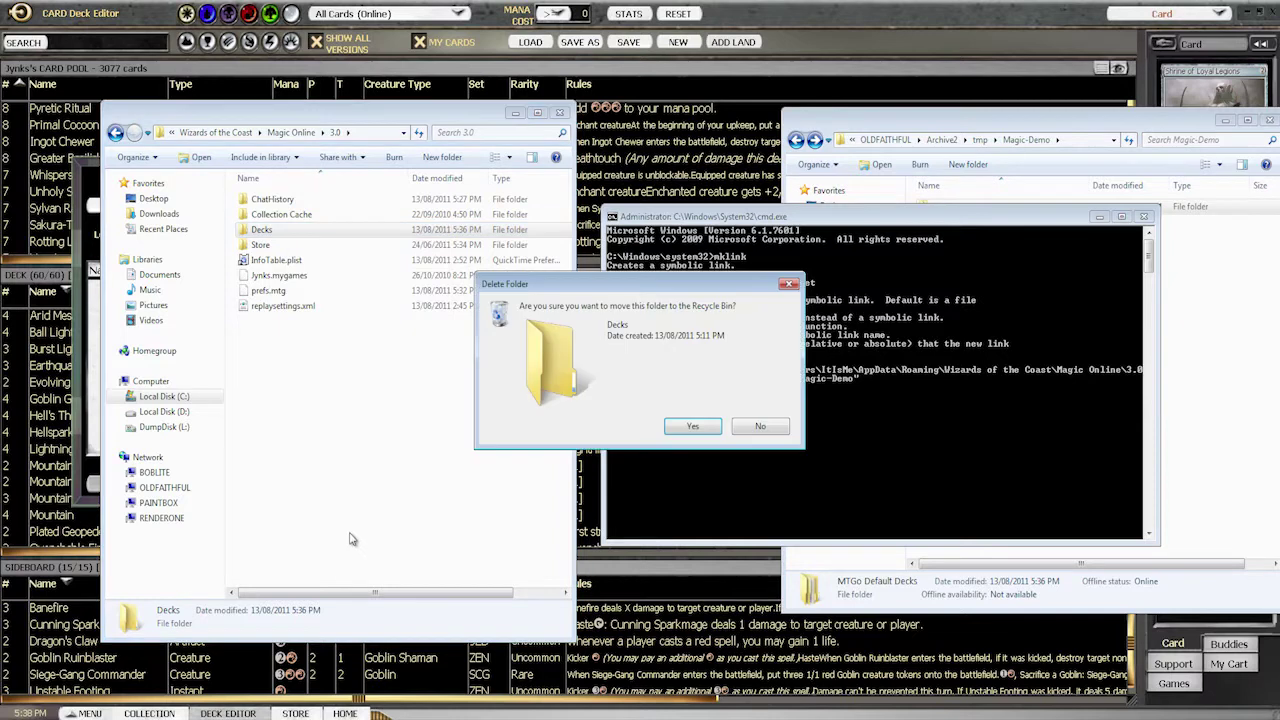
click(689, 430)
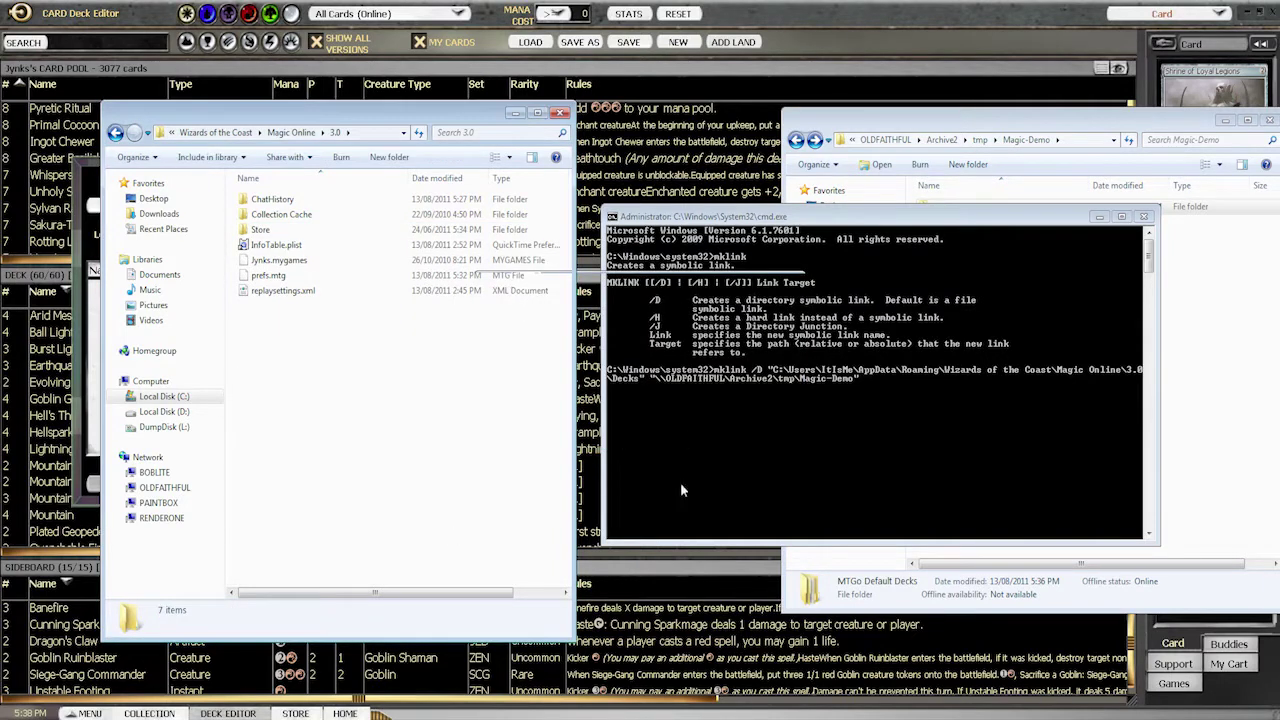
click(931, 428)
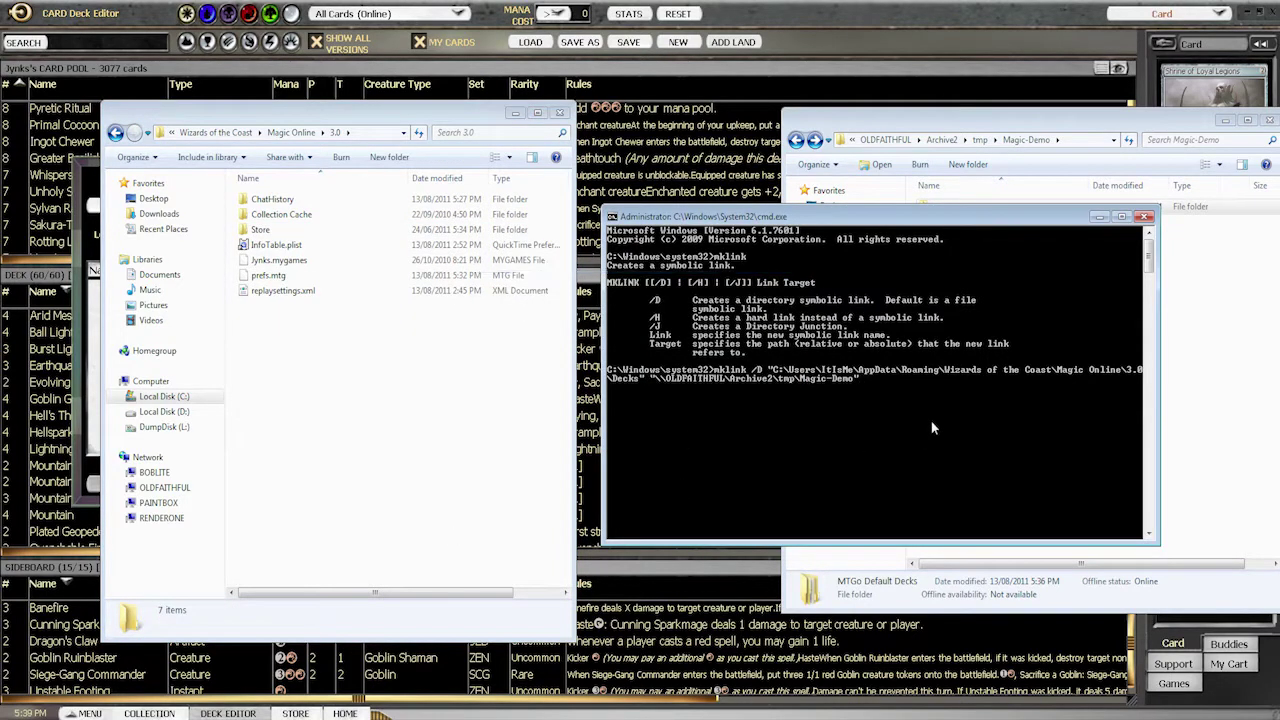
key(Return)
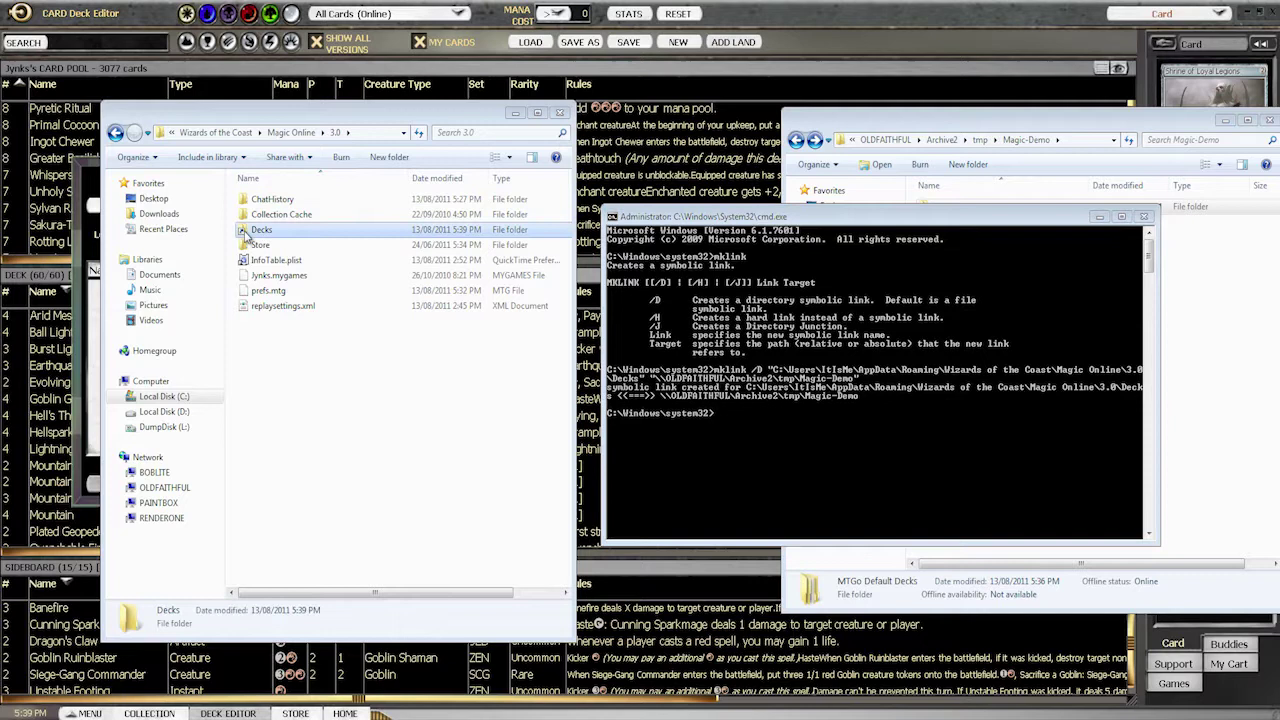
Open the new Decks link, check its full address-bar path, then return to Magic Online.
double_click(245, 232)
drag(990, 122, 806, 124)
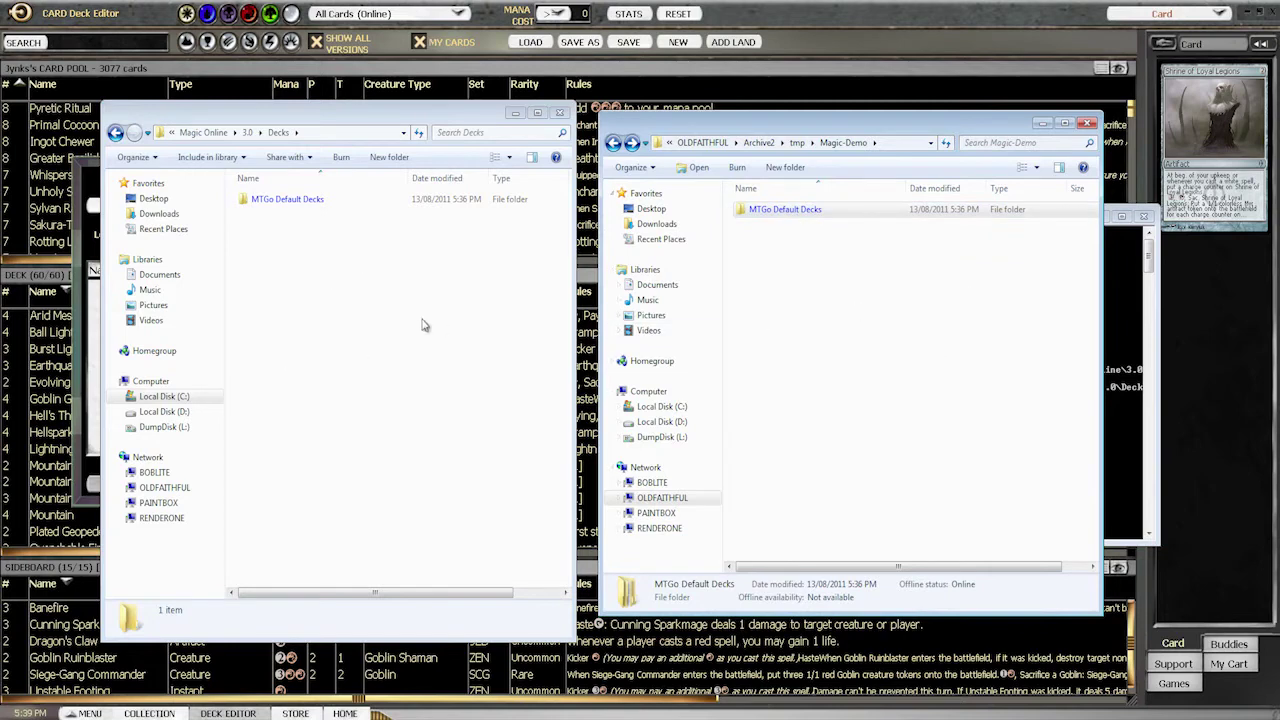
click(365, 133)
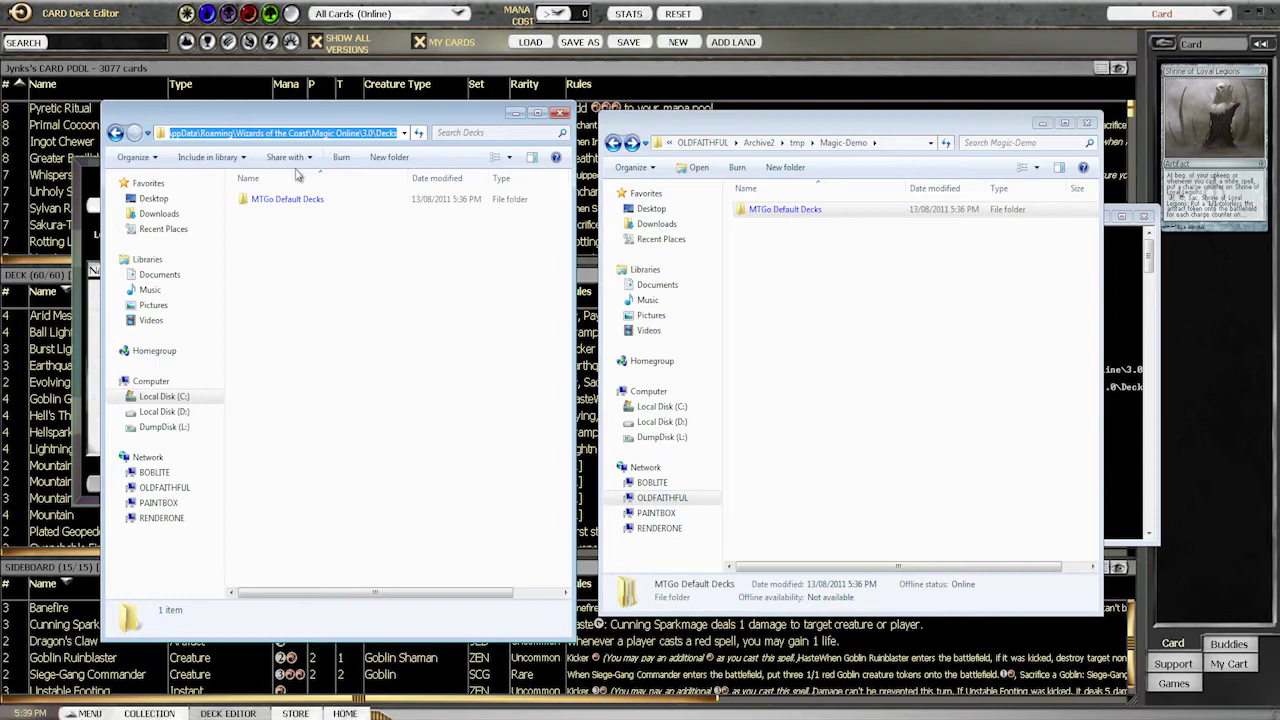
click(410, 332)
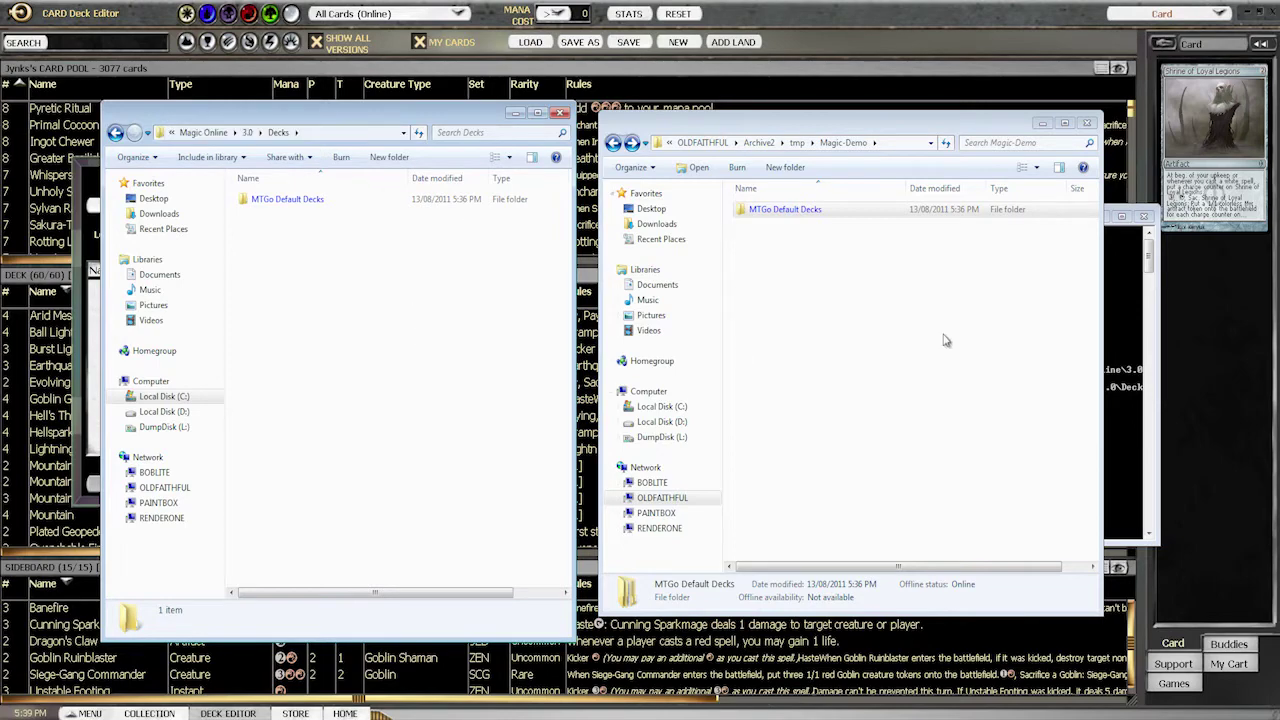
click(877, 32)
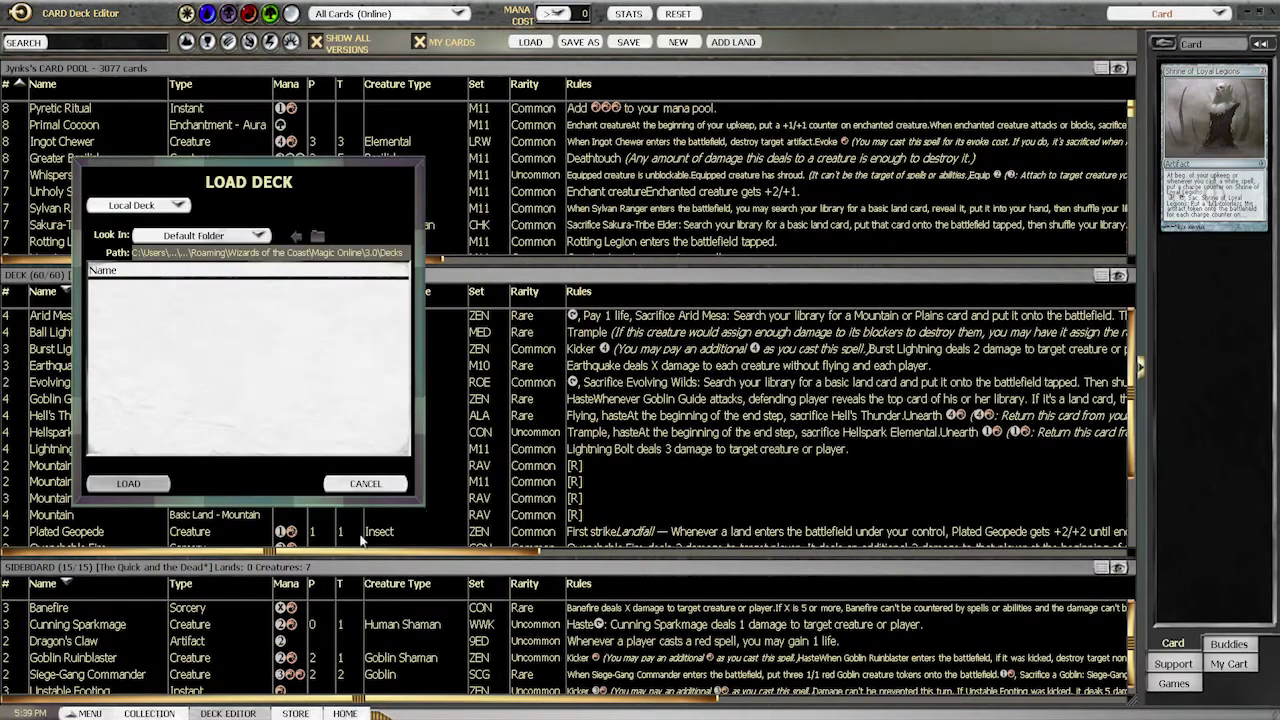
Reopen Load Deck without saving, browse into MTGo Default Decks to see its edition folders, then cancel.
click(365, 483)
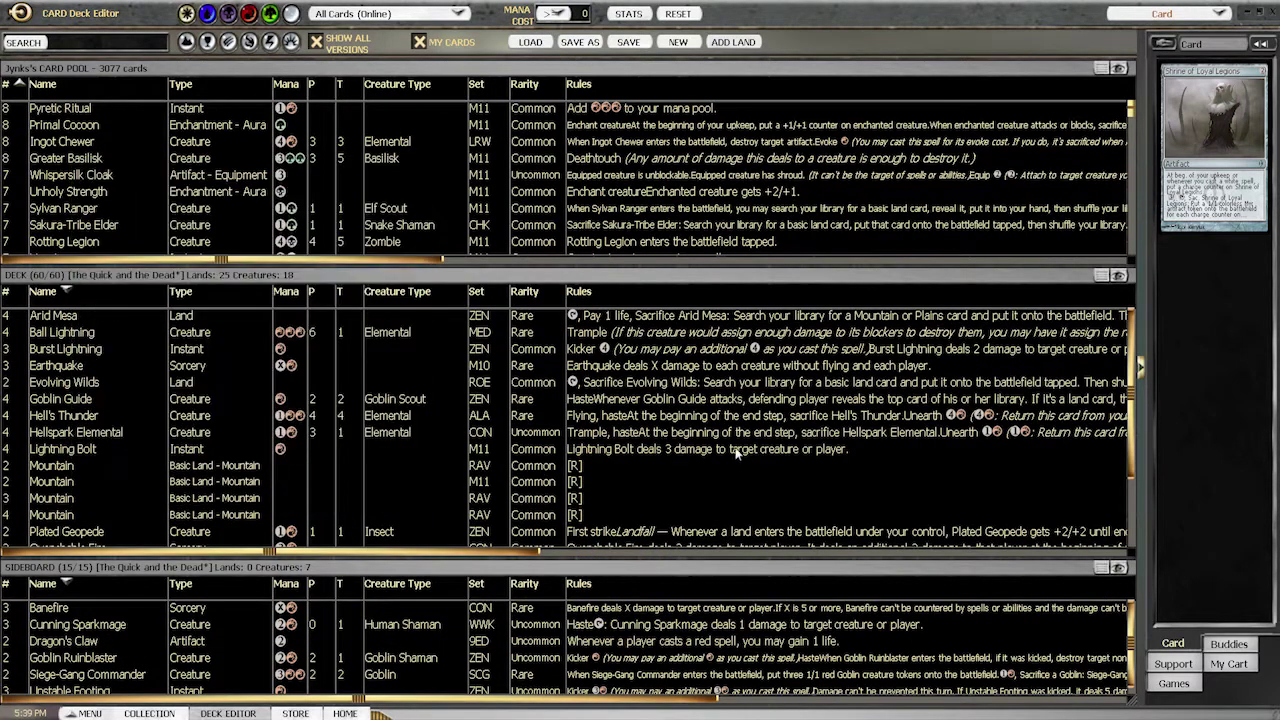
click(538, 47)
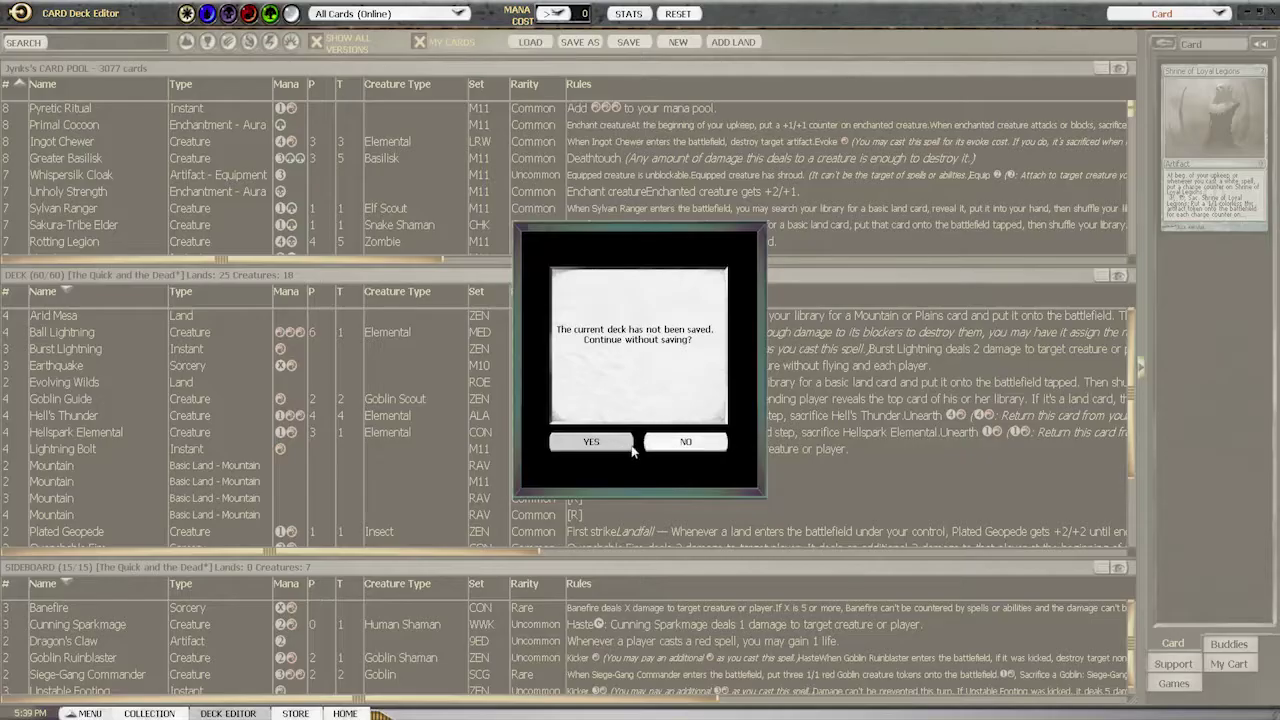
click(586, 450)
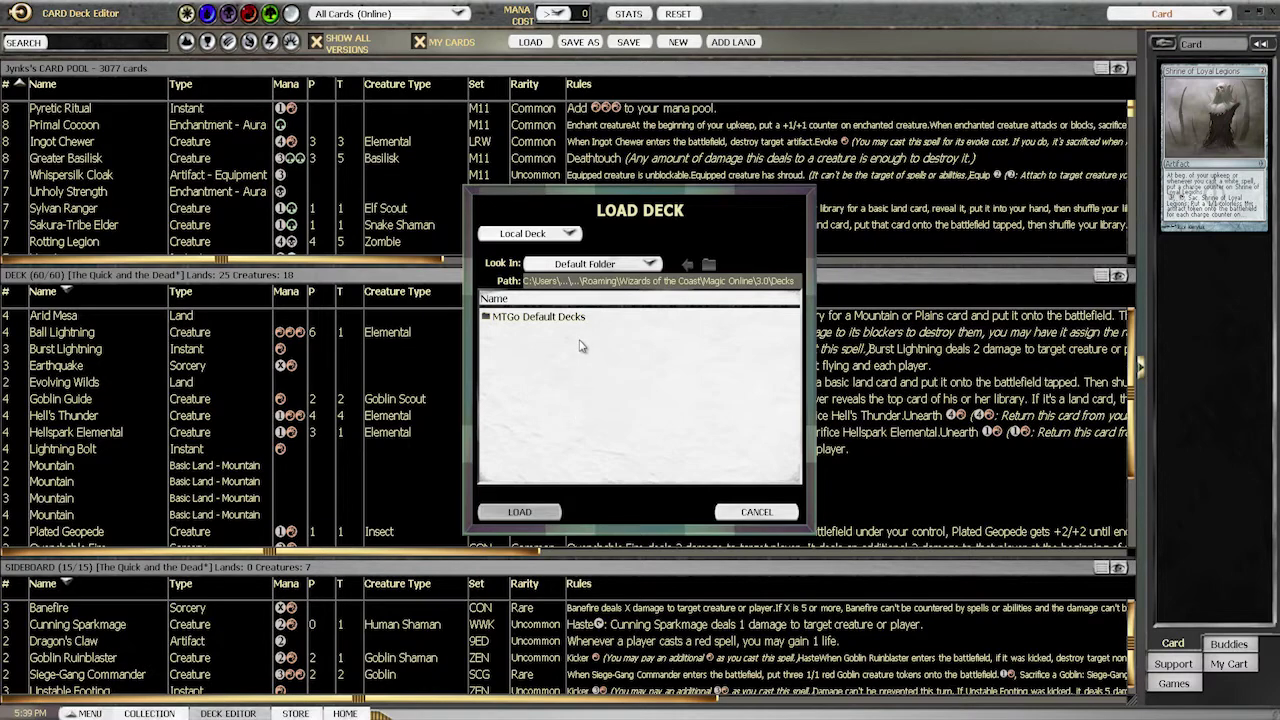
click(543, 320)
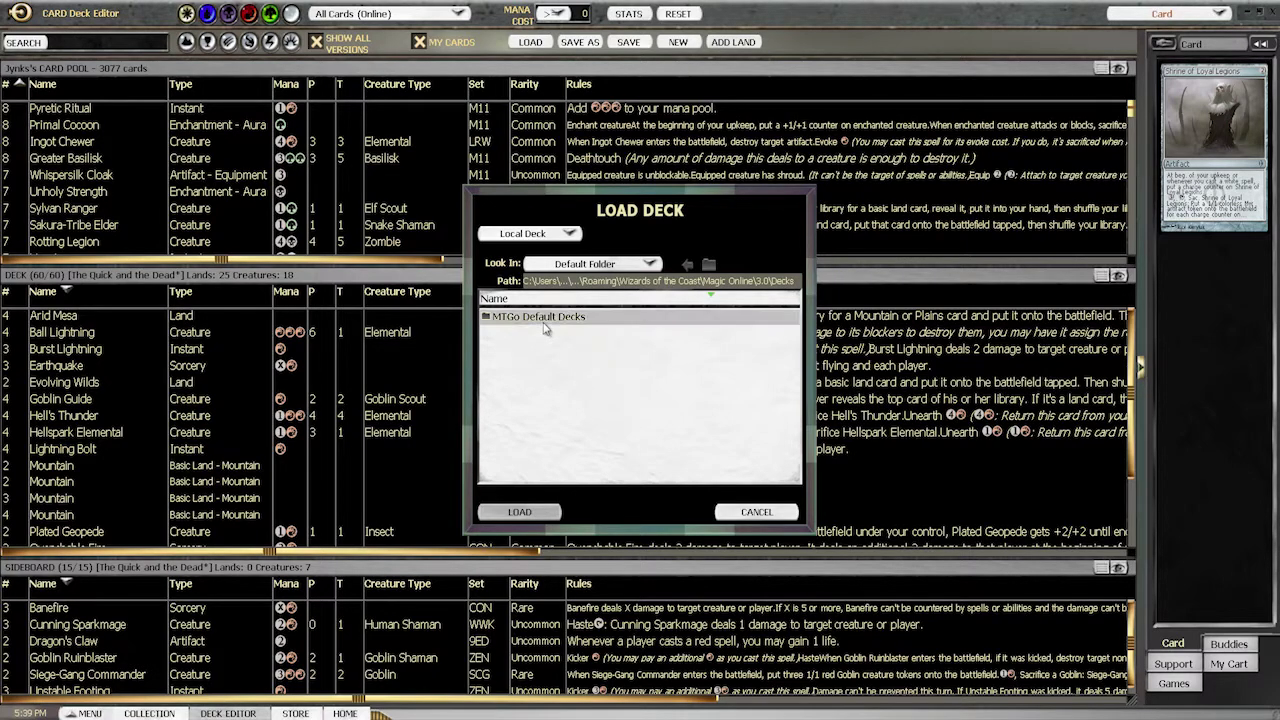
double_click(545, 328)
scroll(566, 440, down, 3)
scroll(567, 445, up, 3)
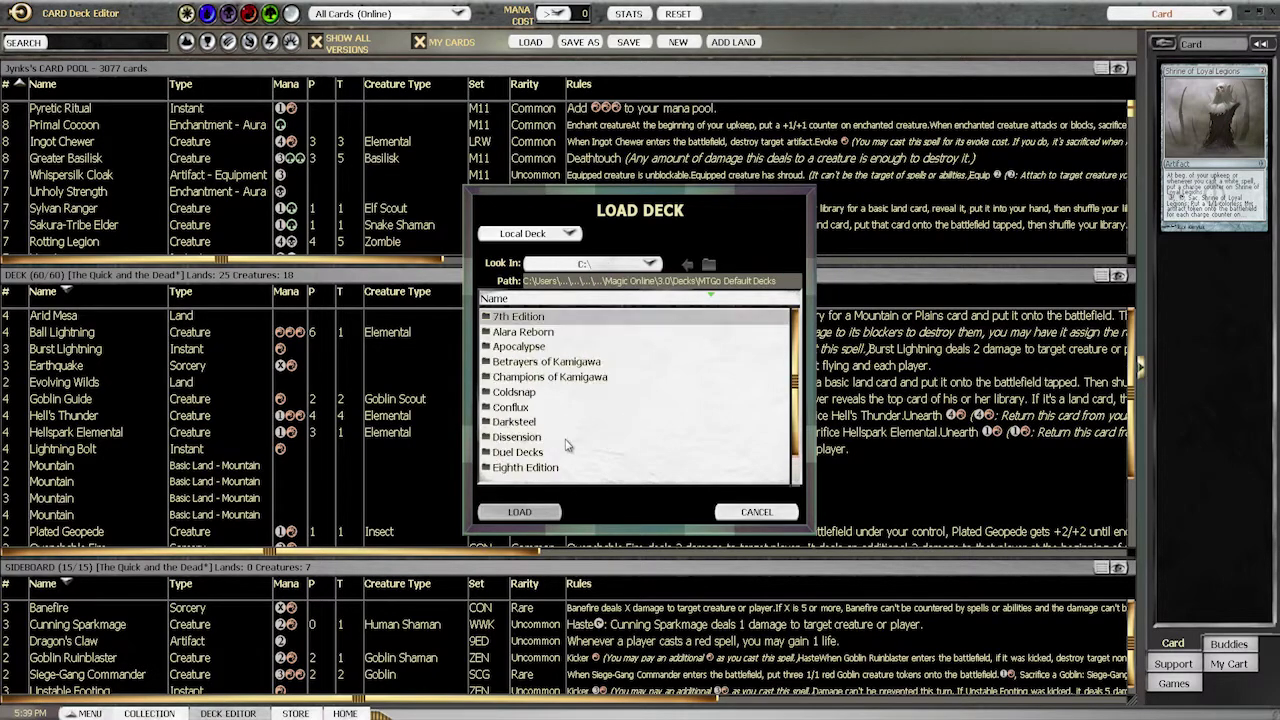
click(760, 514)
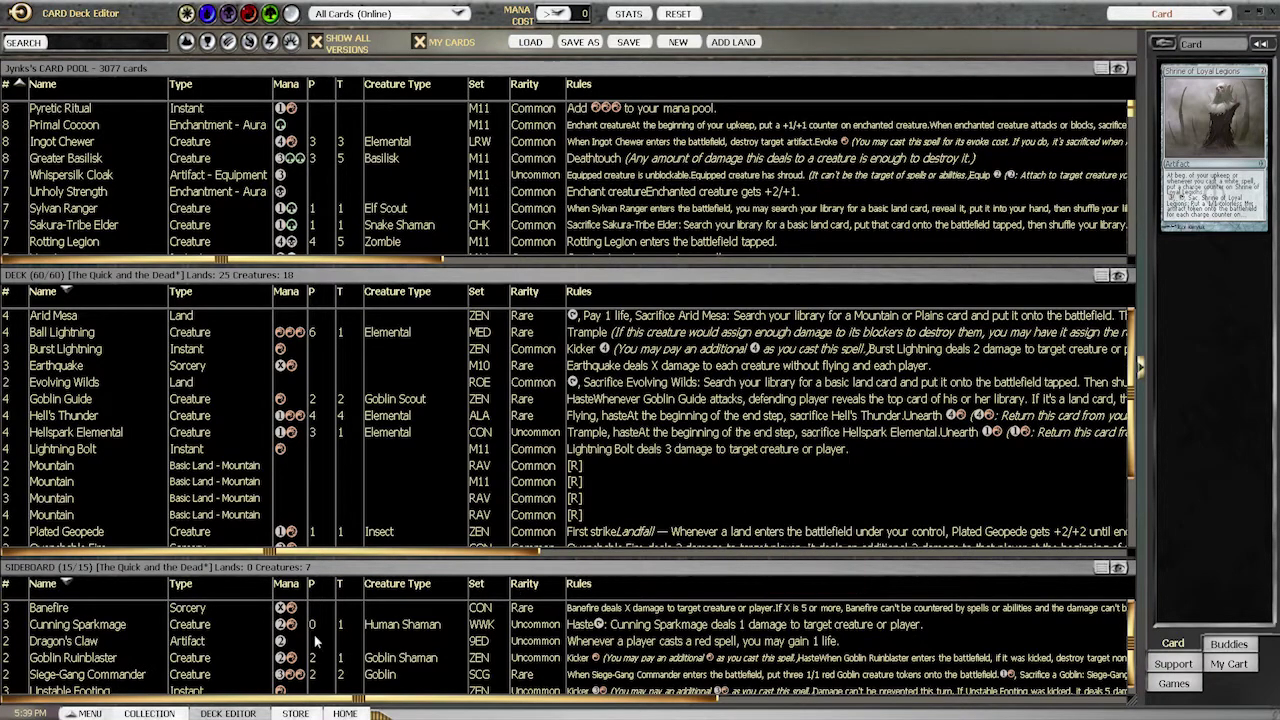
key(alt+Tab)
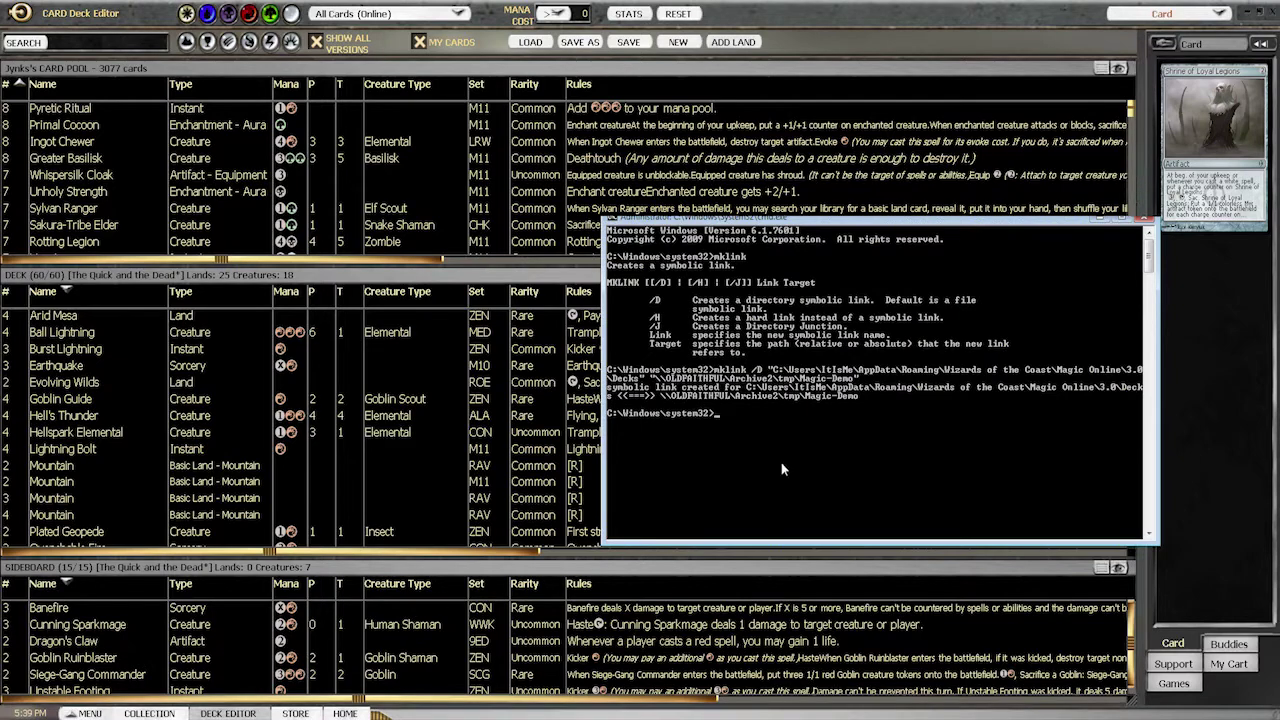
drag(862, 216, 578, 201)
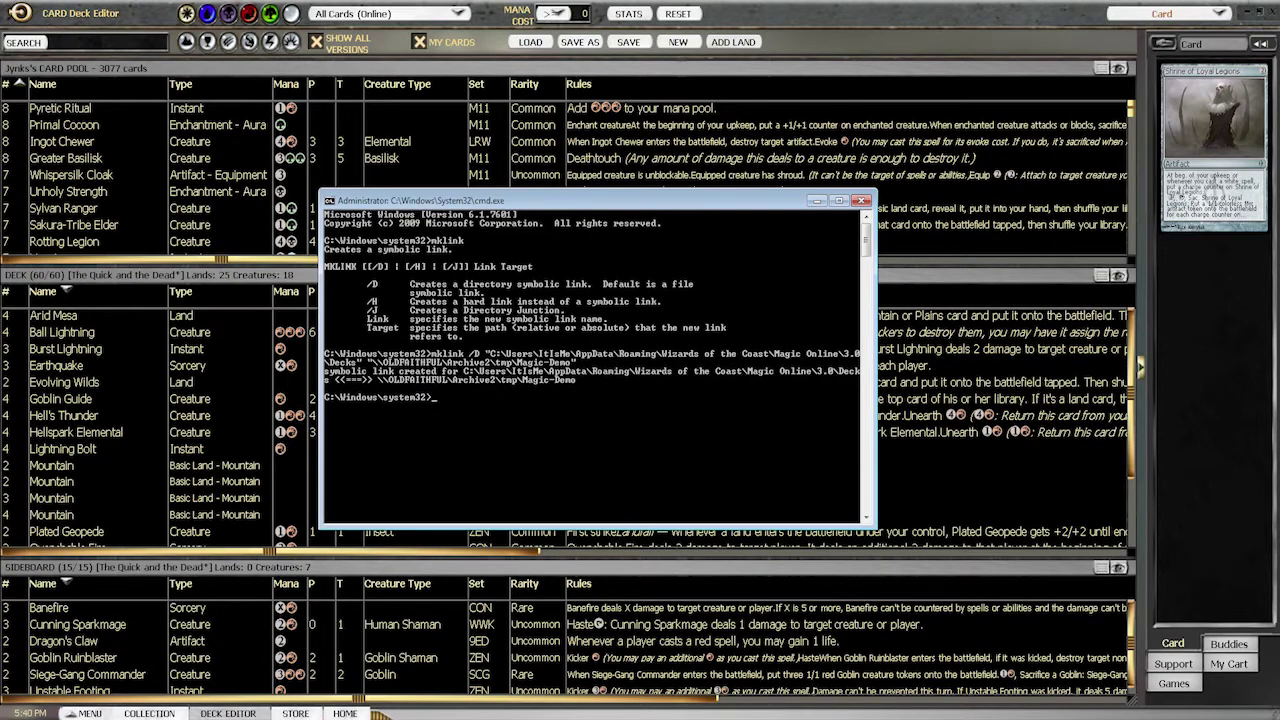
click(817, 201)
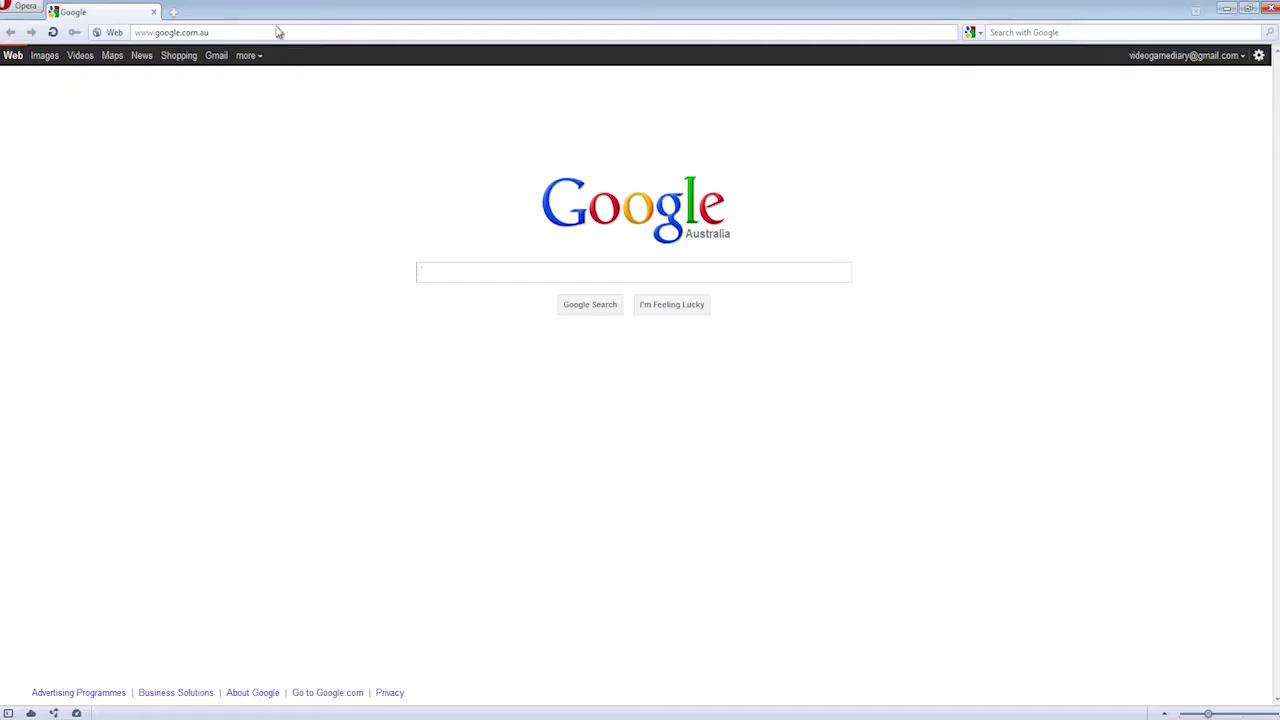
Search Google for 'drapbox', accept the 'dropbox' correction, and open the official Dropbox site.
text(drap)
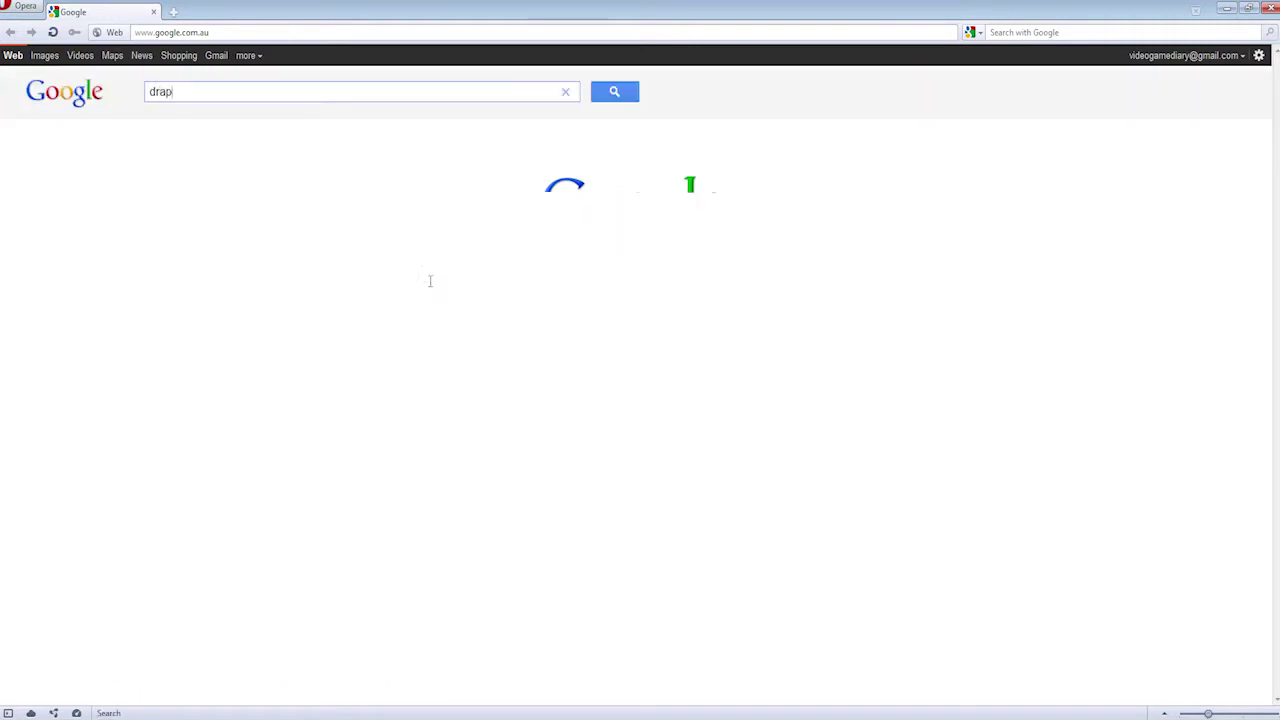
text(box)
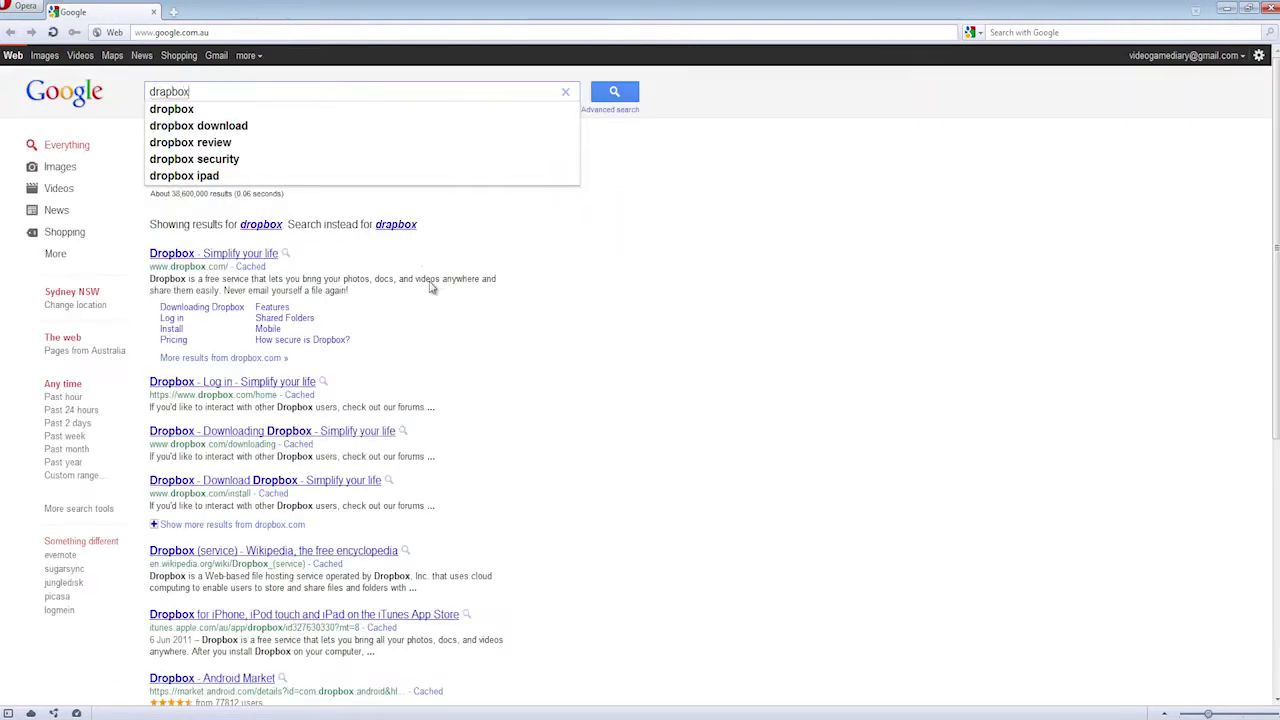
key(Return)
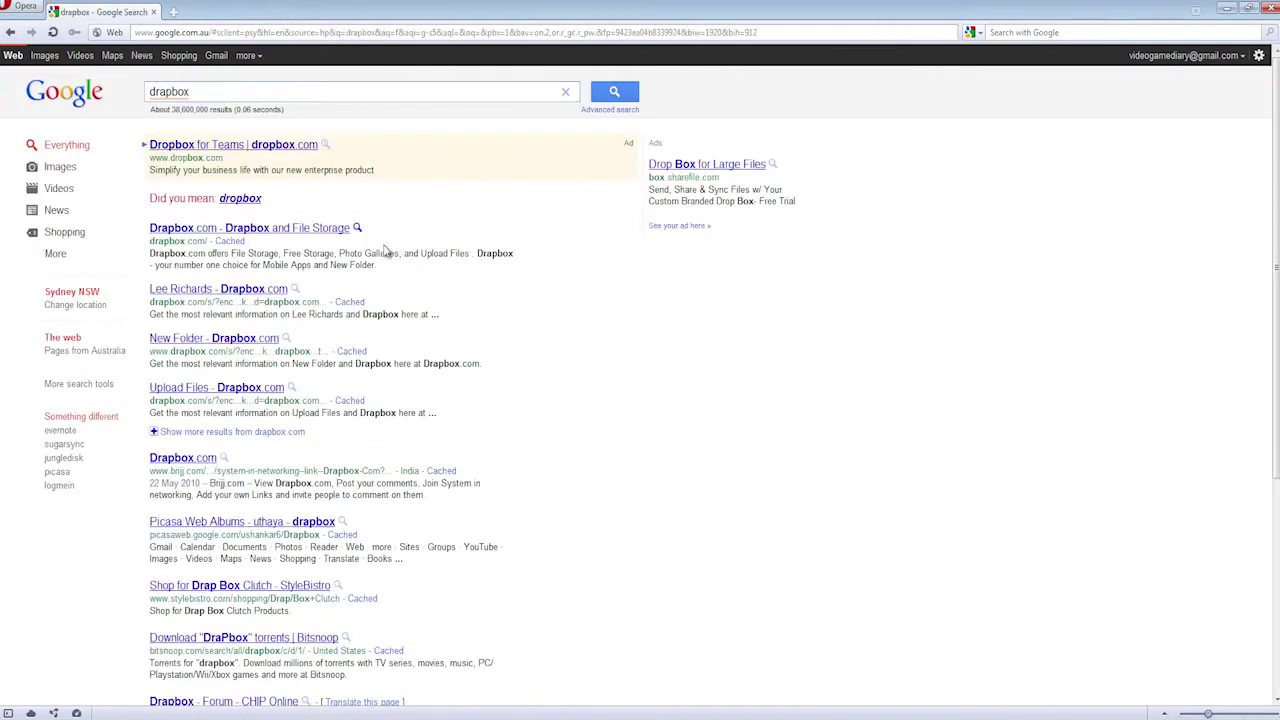
click(238, 229)
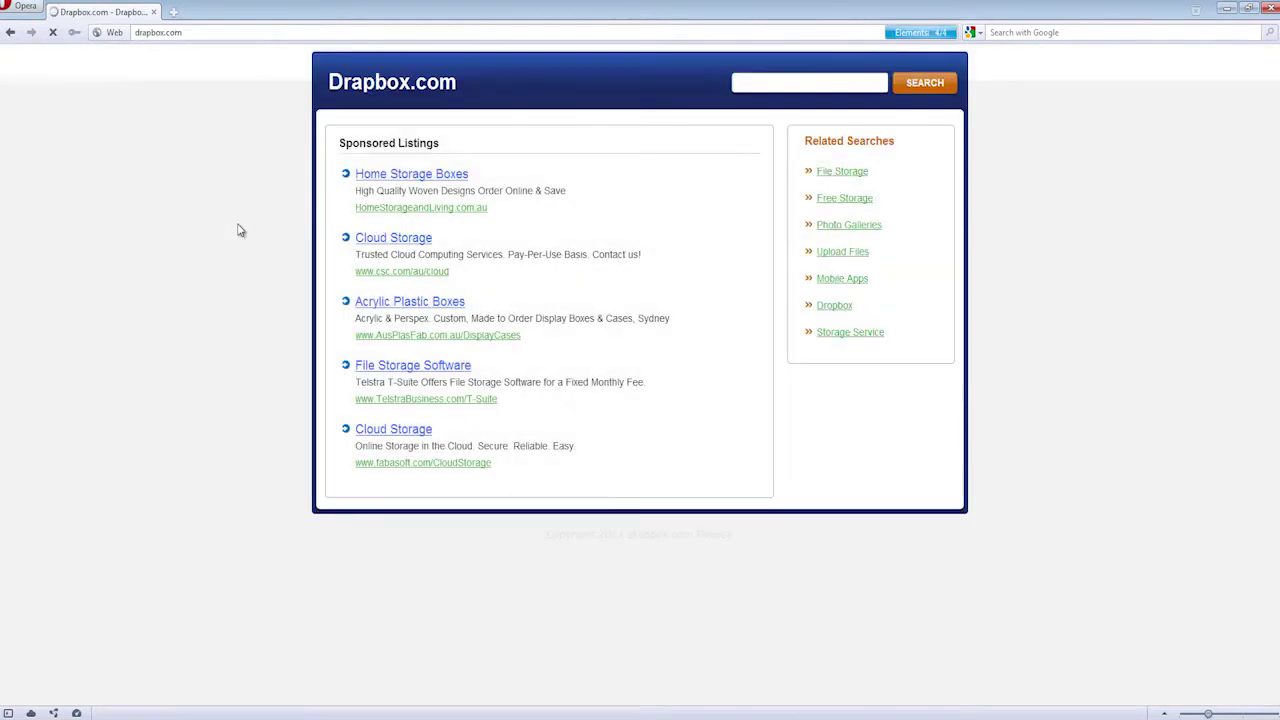
click(10, 32)
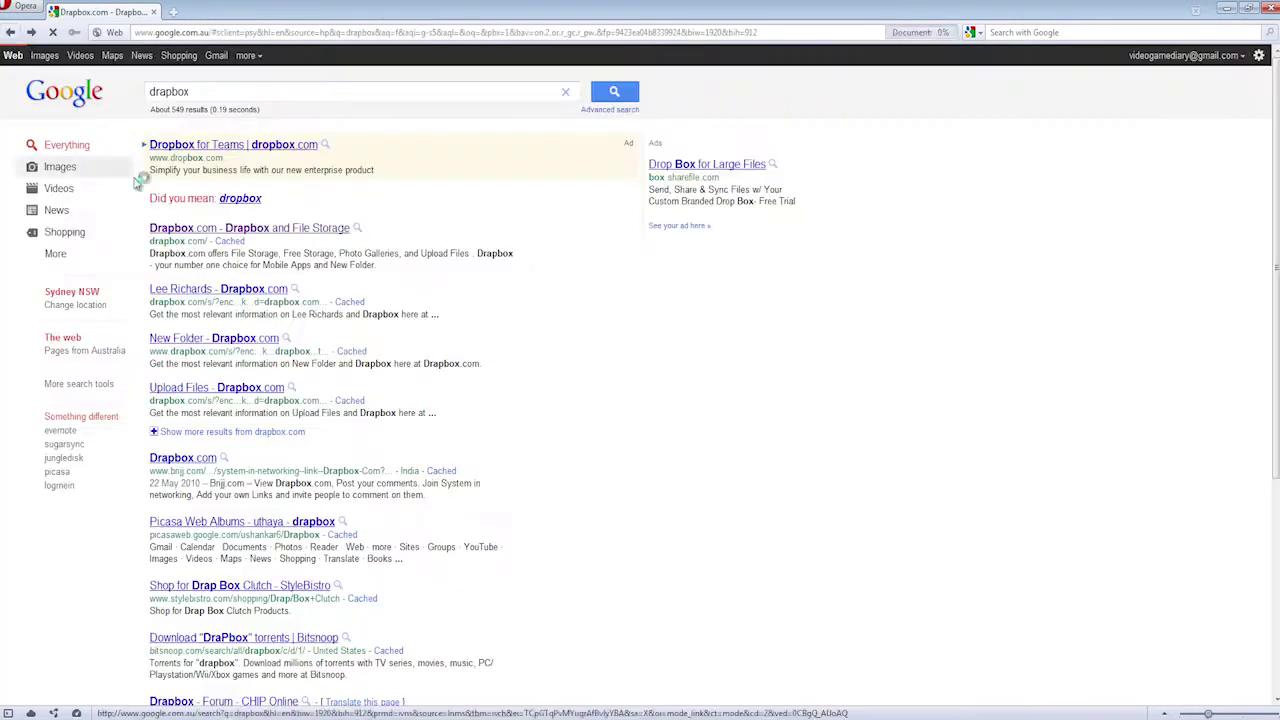
click(248, 198)
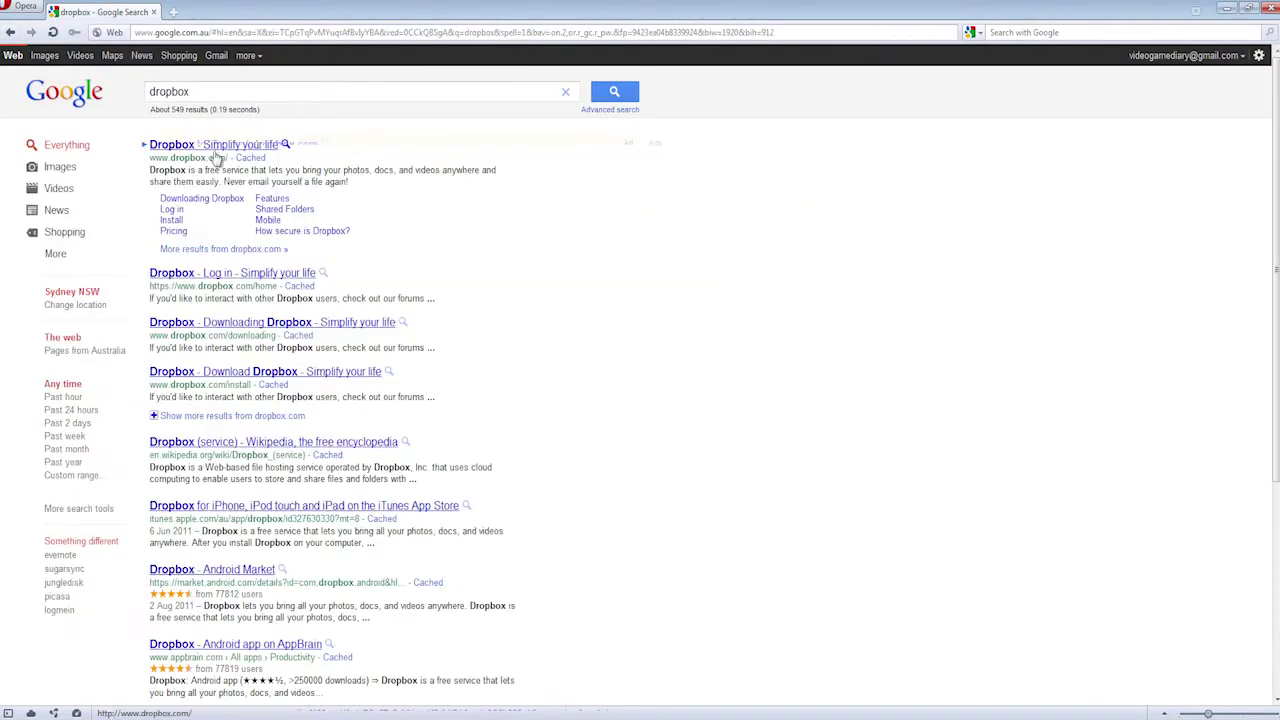
click(213, 150)
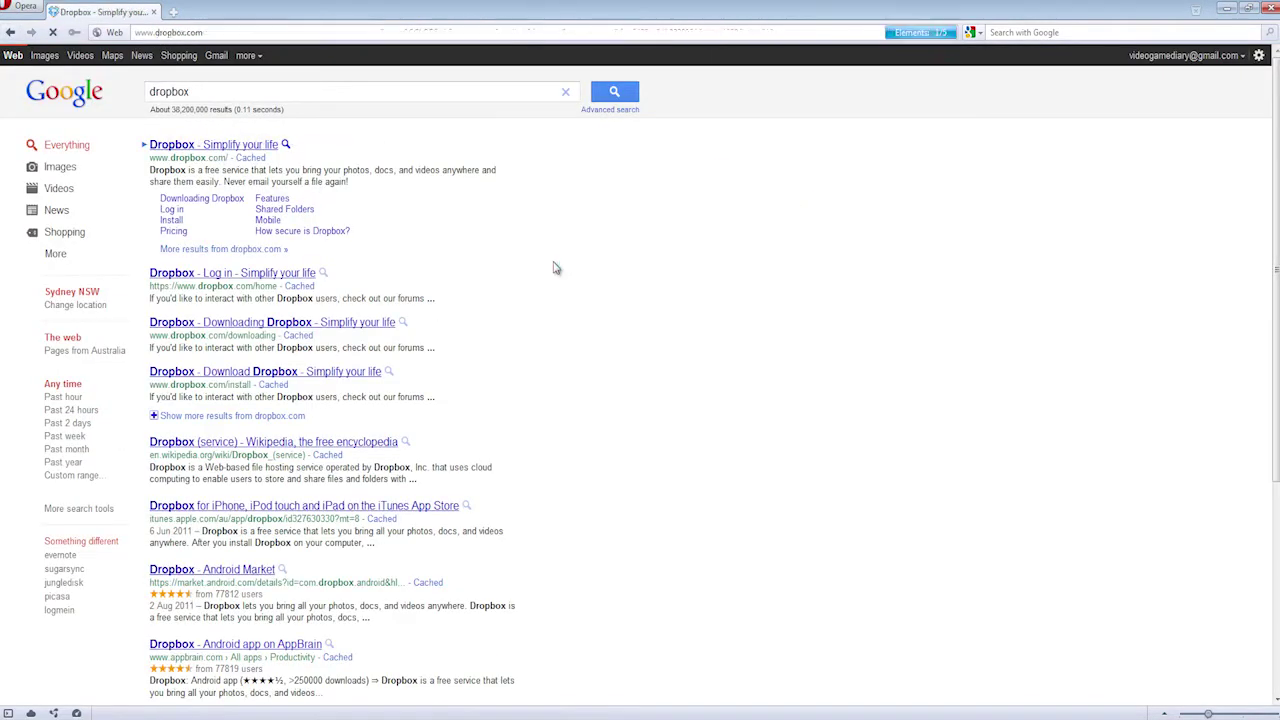